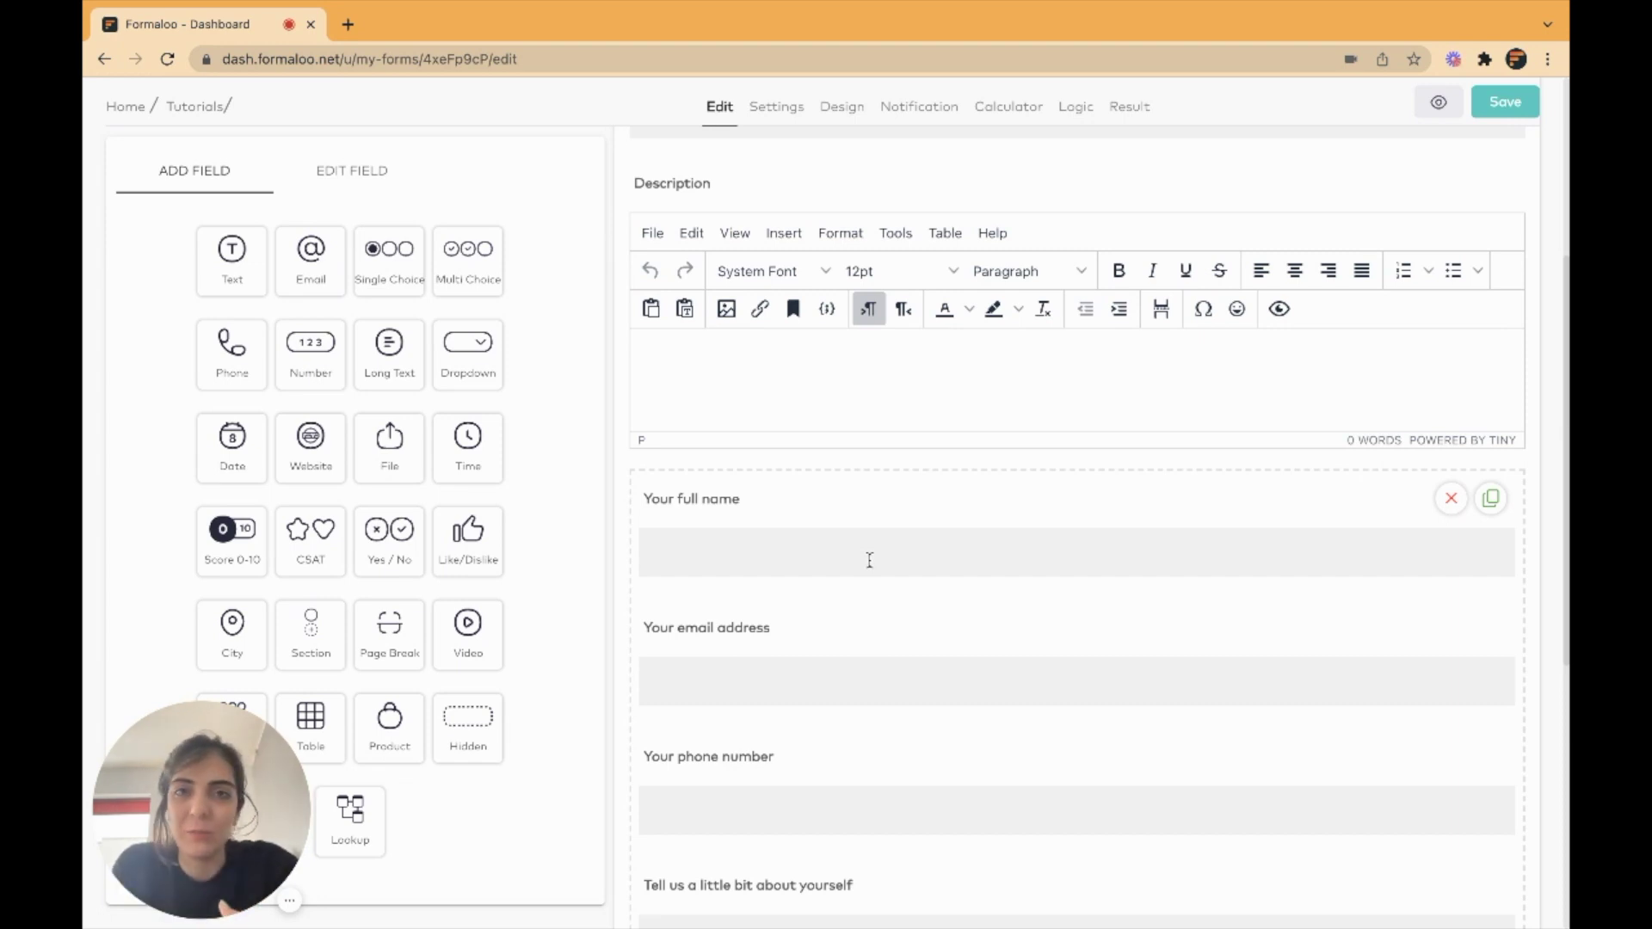
- Review the HR onboarding form's four questions and save the form
scroll(869, 560, down, 1)
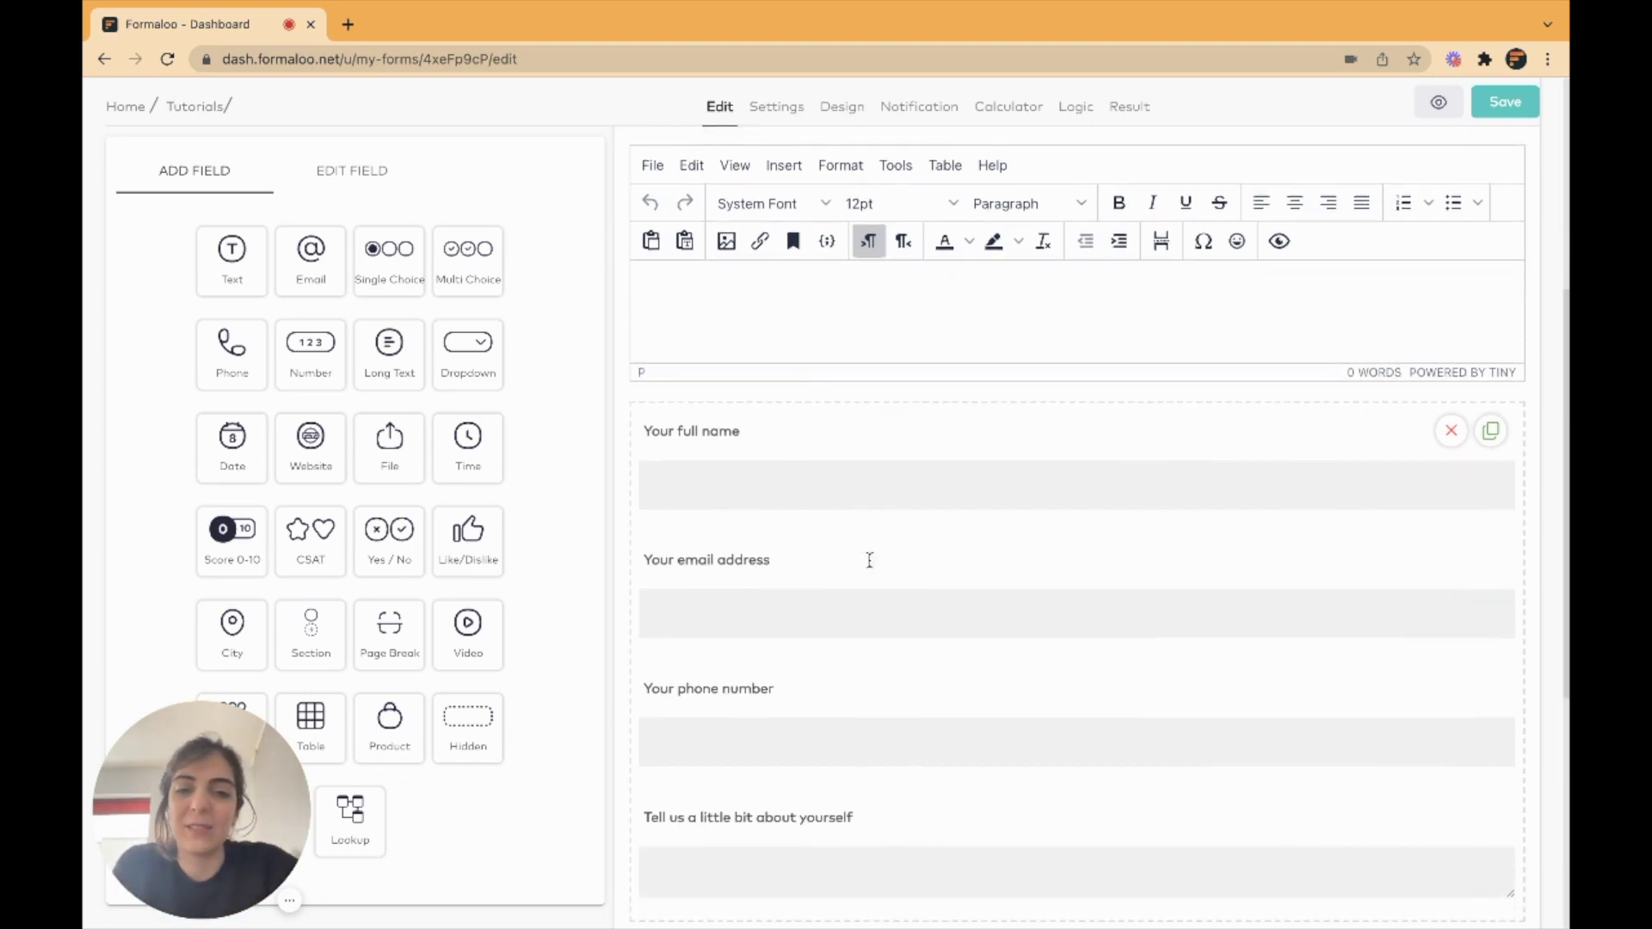
scroll(871, 568, down, 1)
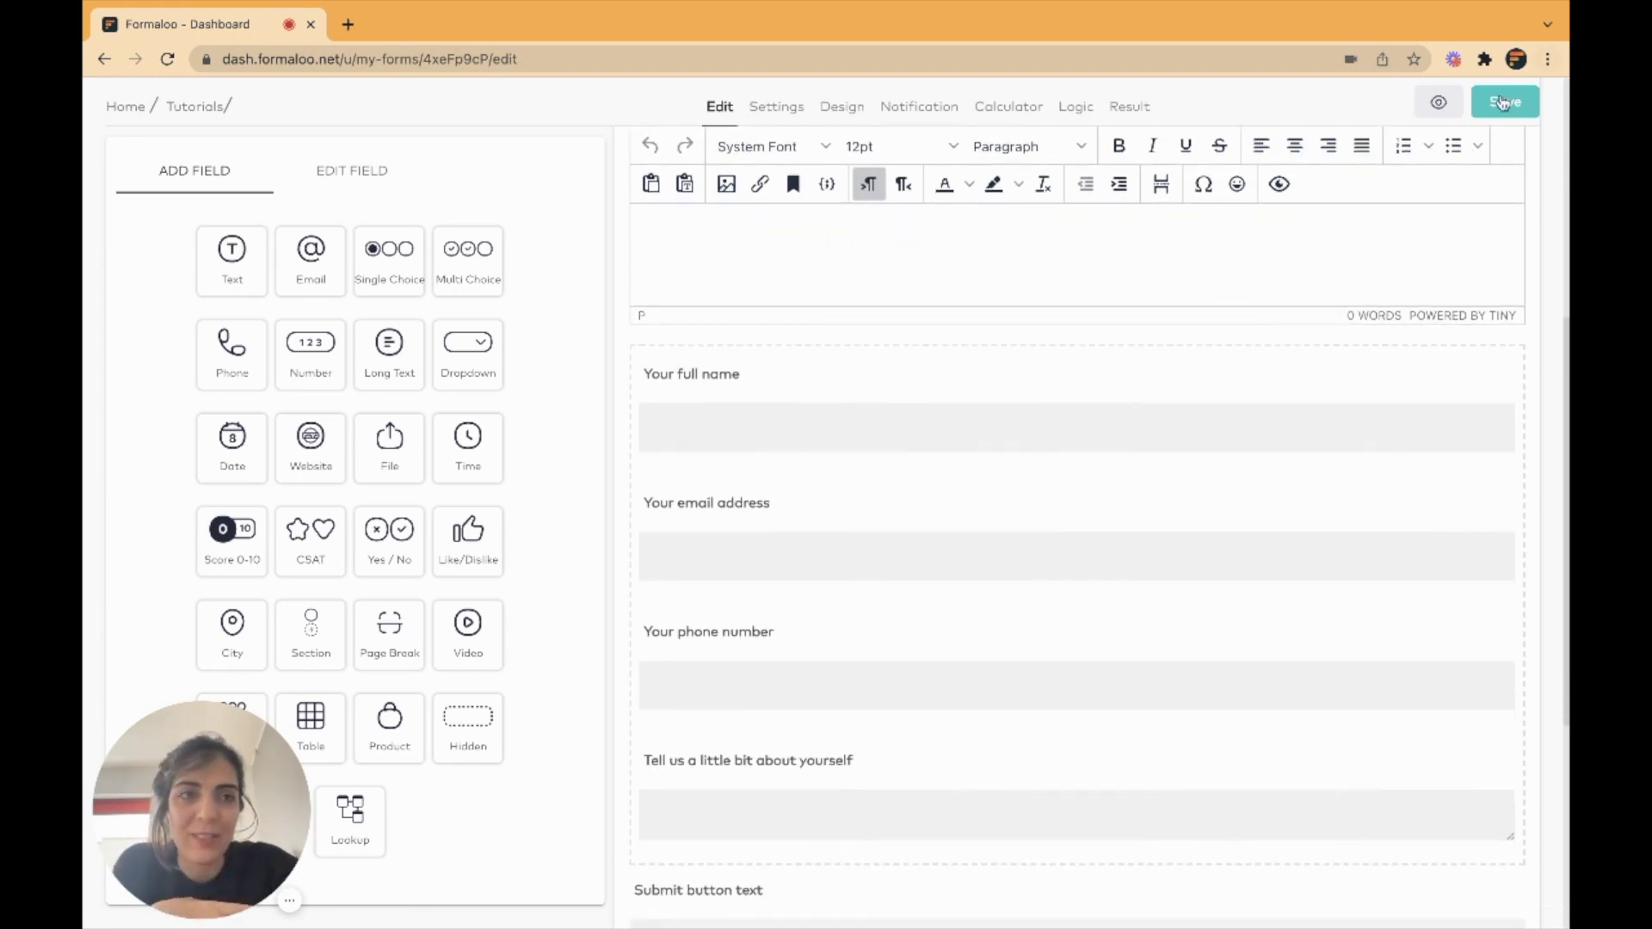
click(1485, 105)
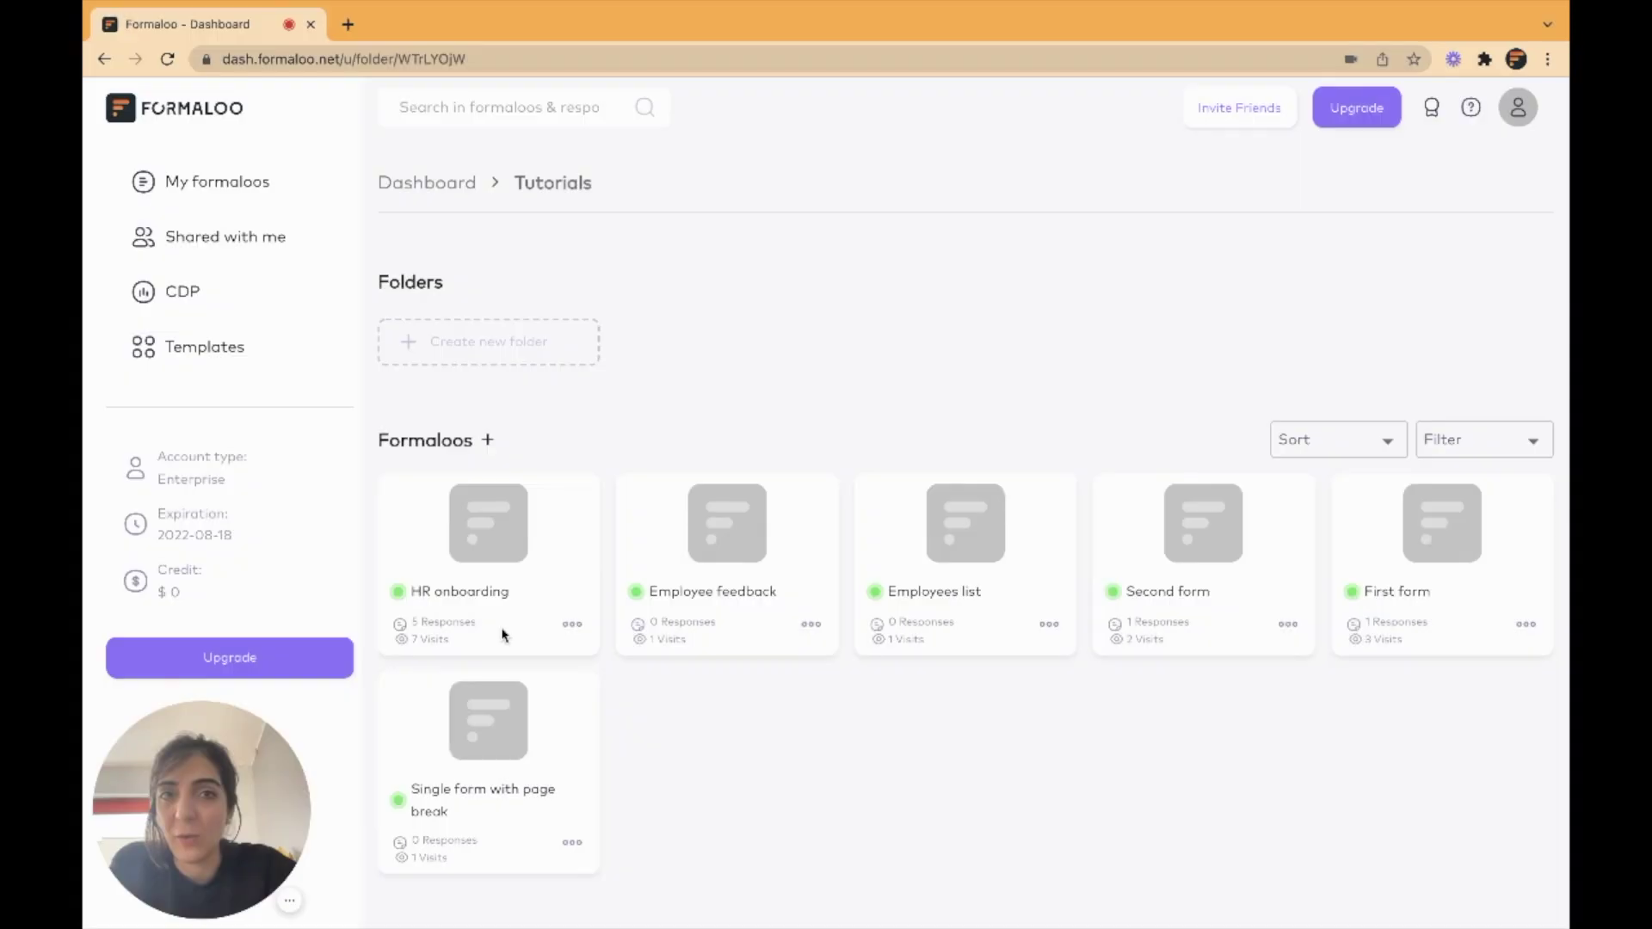
- View the responses collected by the HR onboarding form and return to the Tutorials folder
click(496, 539)
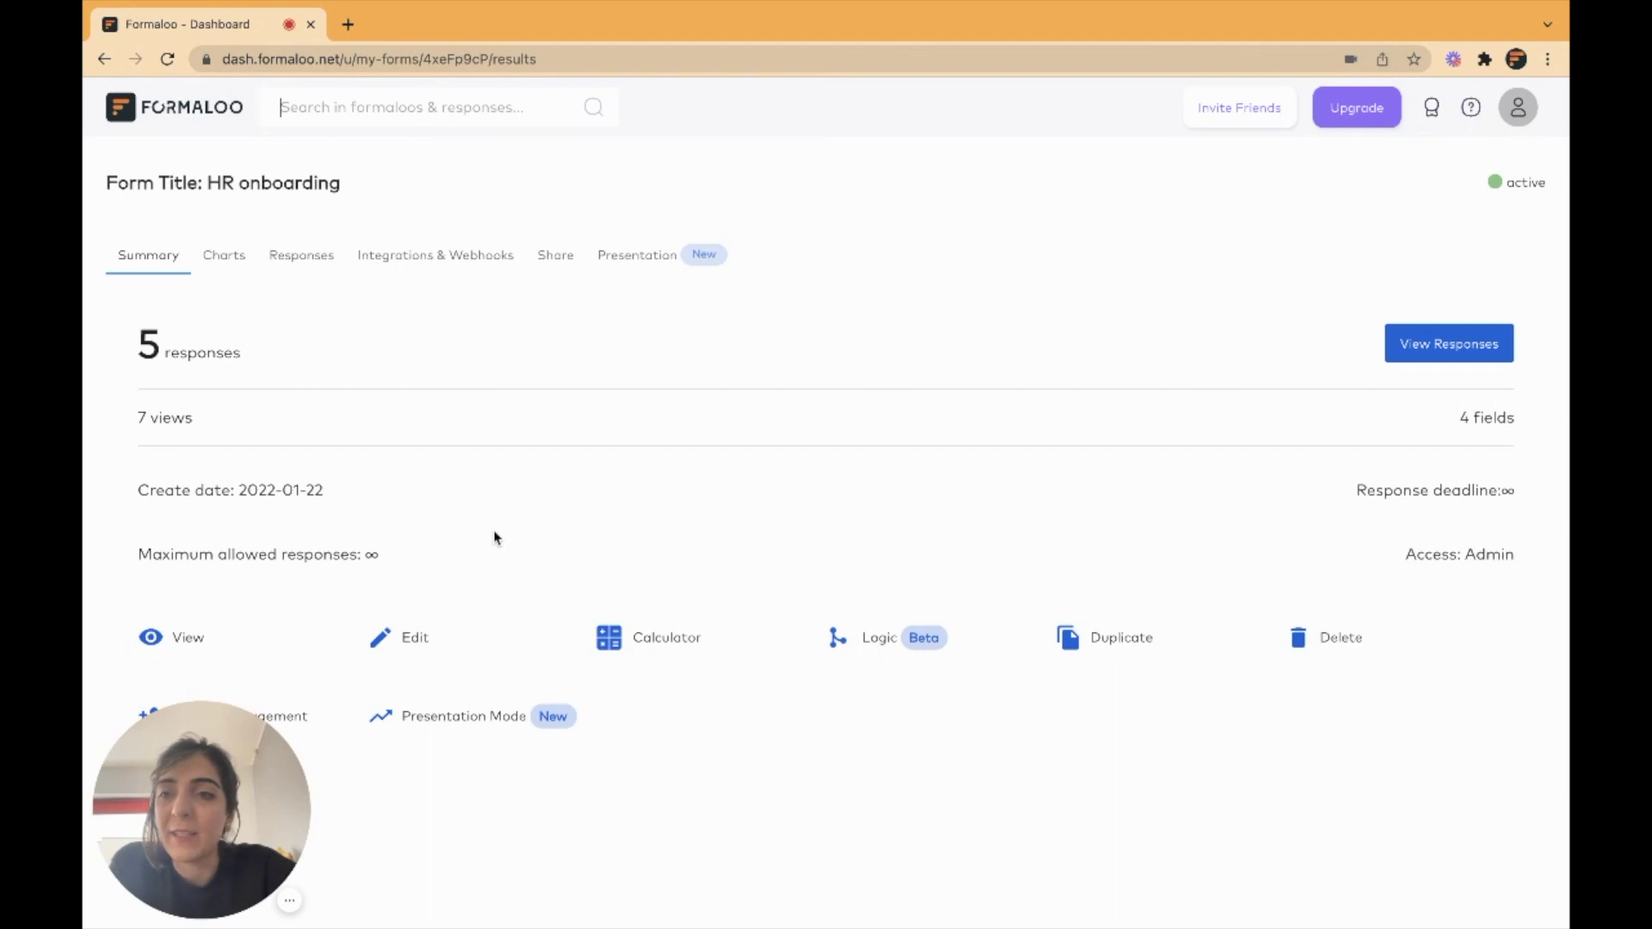
click(302, 257)
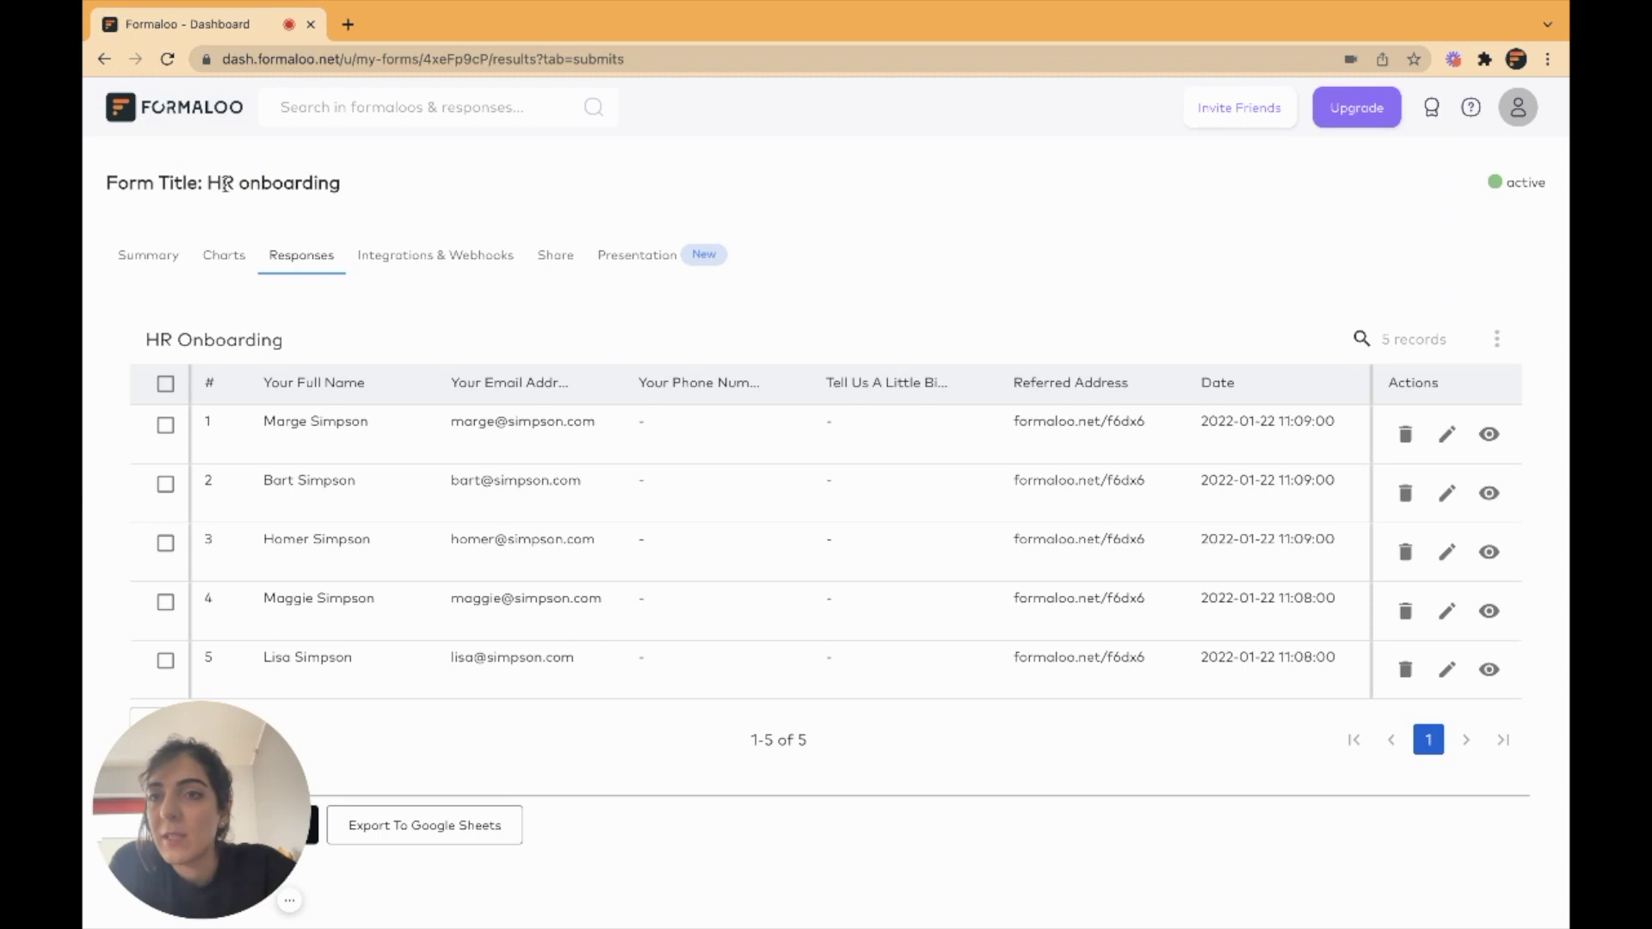
key(alt+Left)
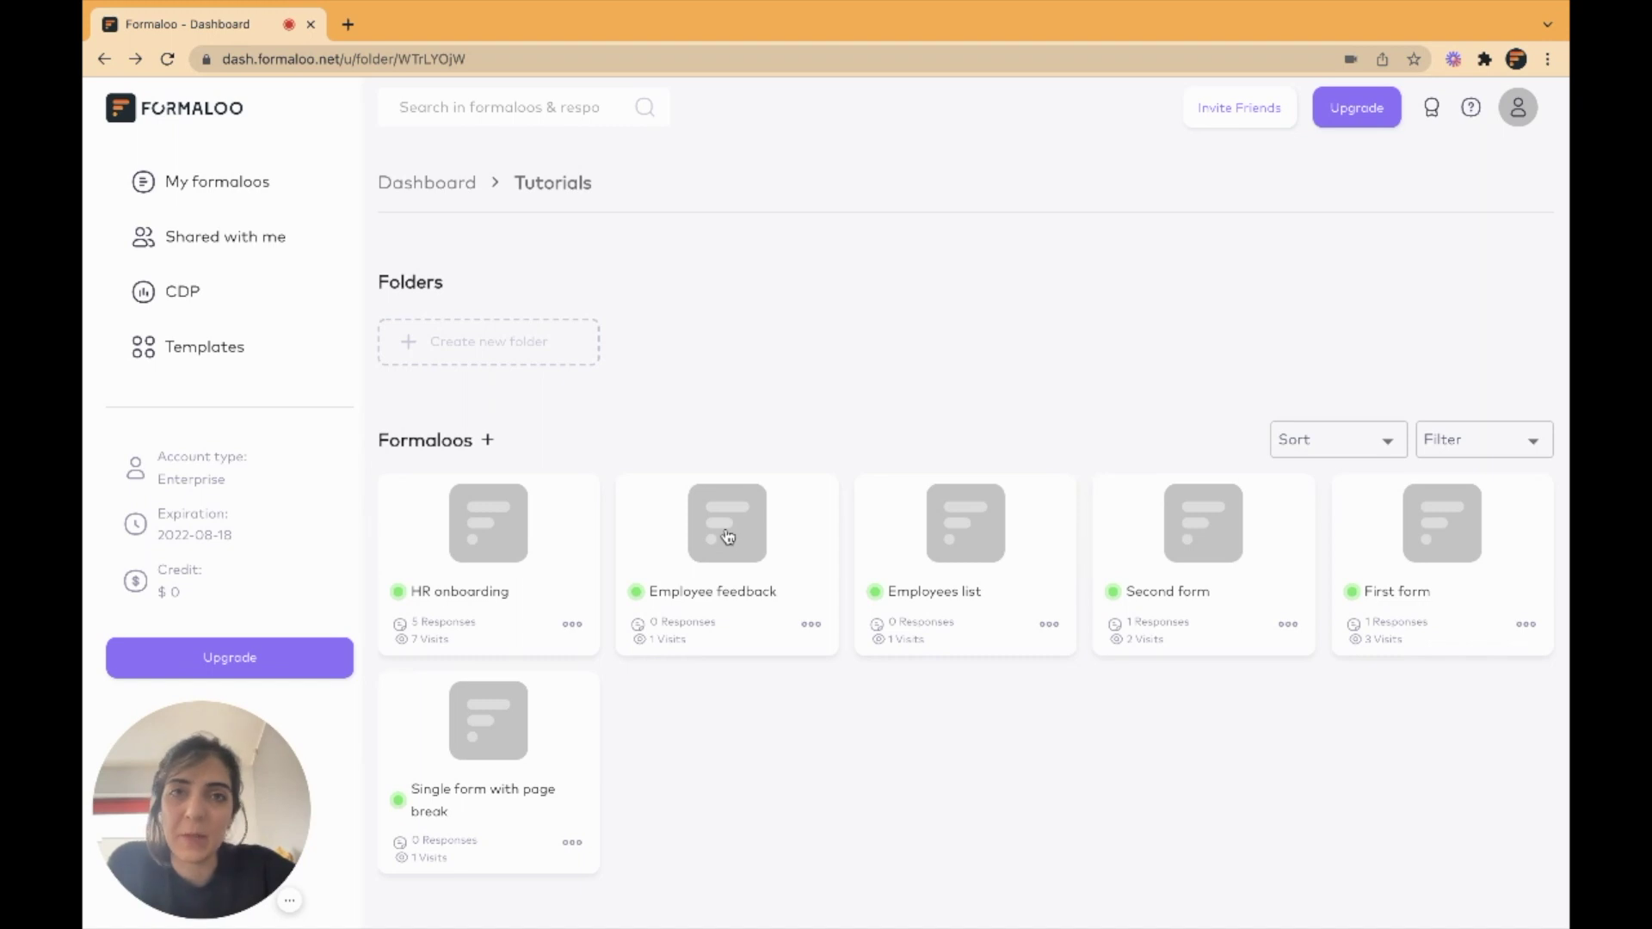
- View the live Employee feedback form and activate its "Hey there! Who are you?" answer field
click(811, 628)
click(854, 604)
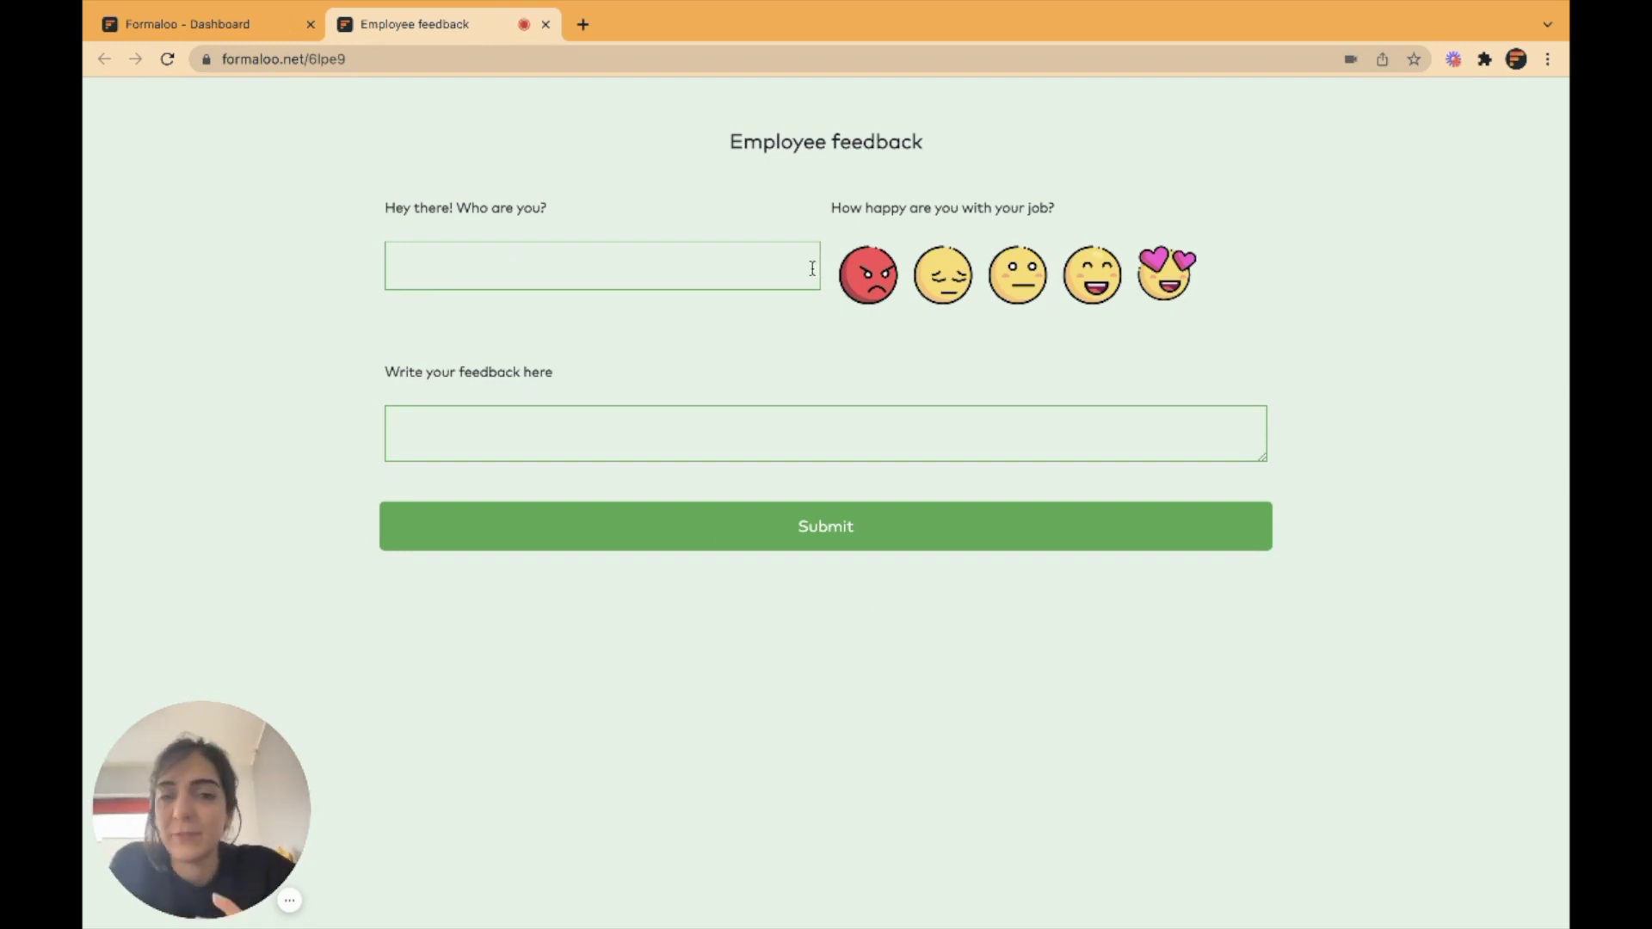
click(616, 266)
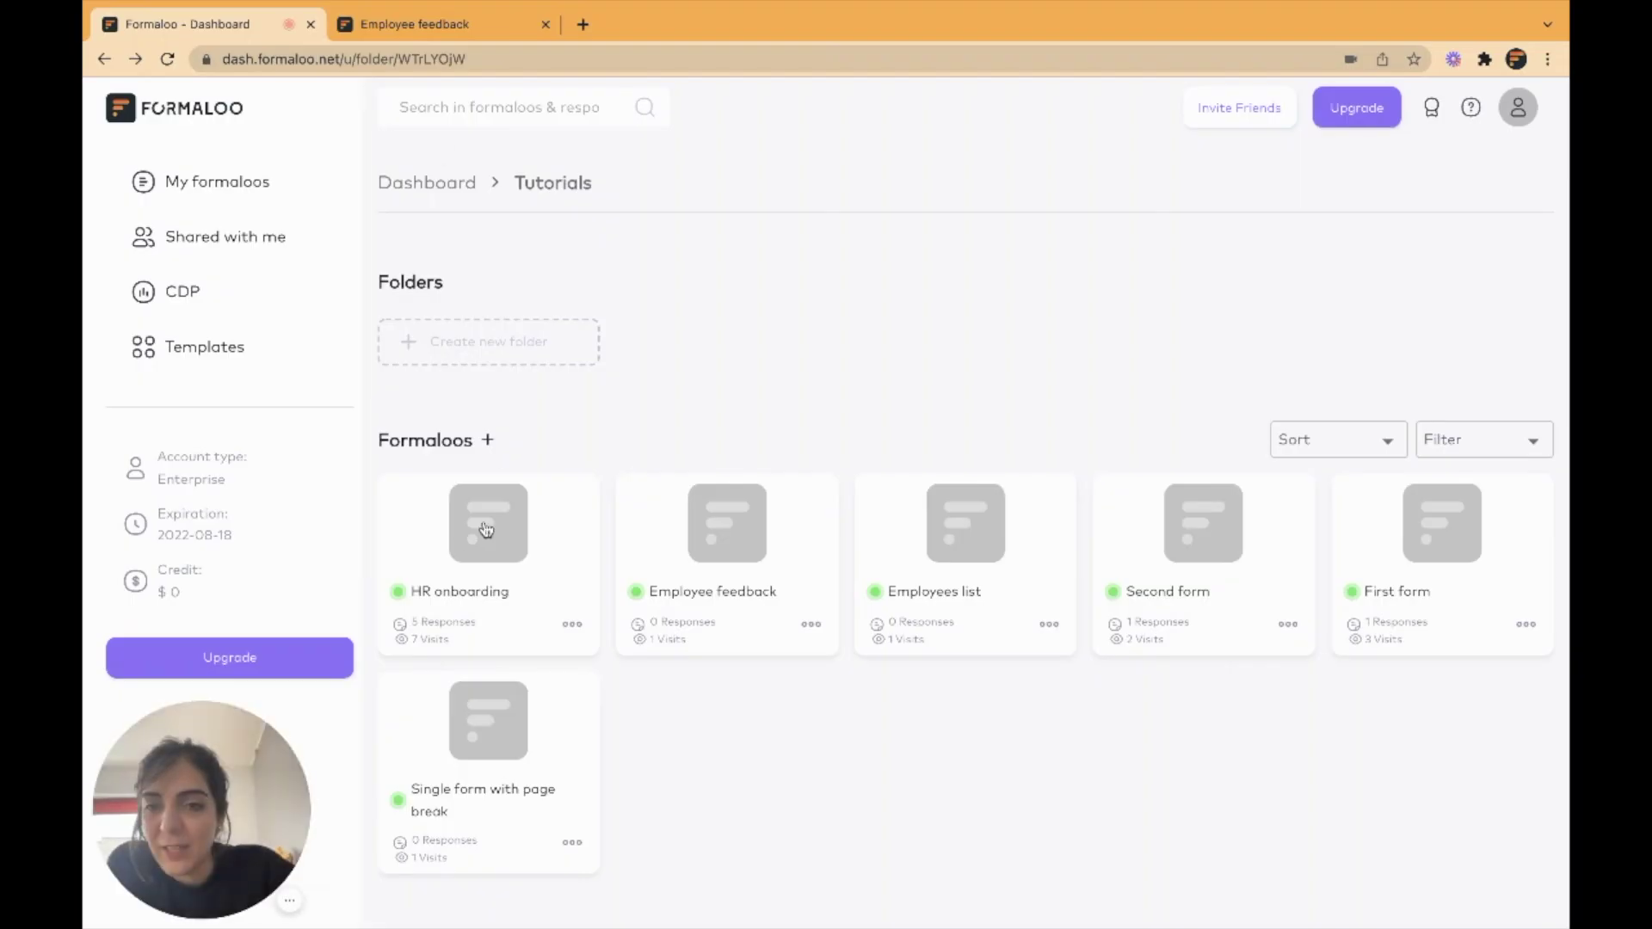
- Check the HR onboarding responses again and compare them with the name question on the live Employee feedback form
click(487, 527)
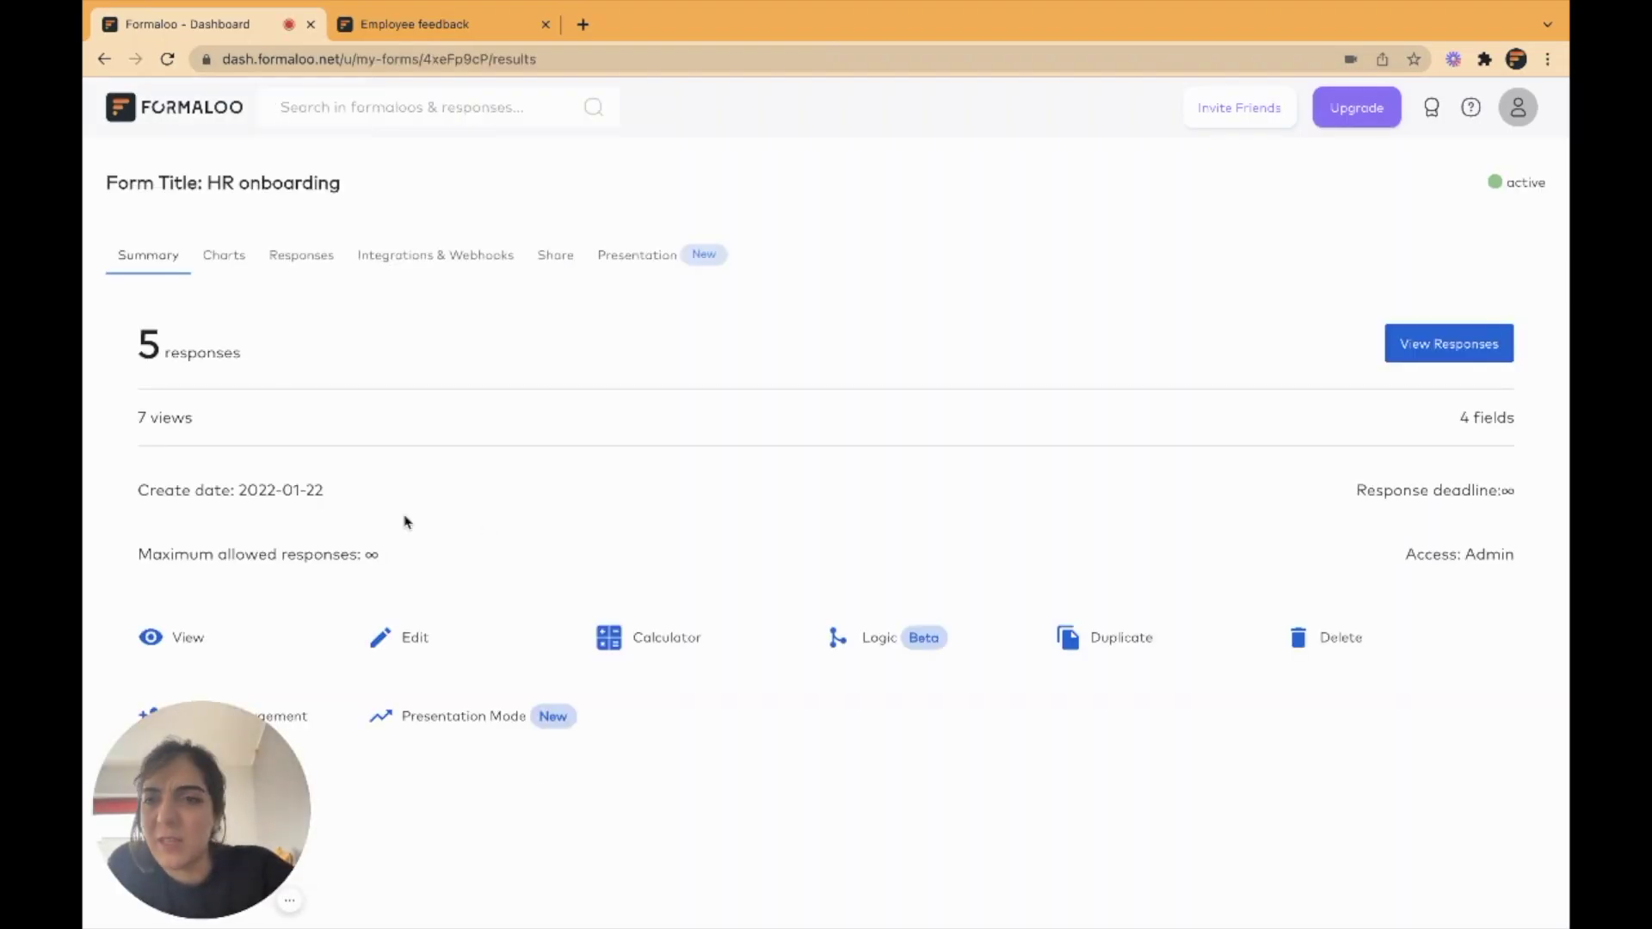
click(291, 263)
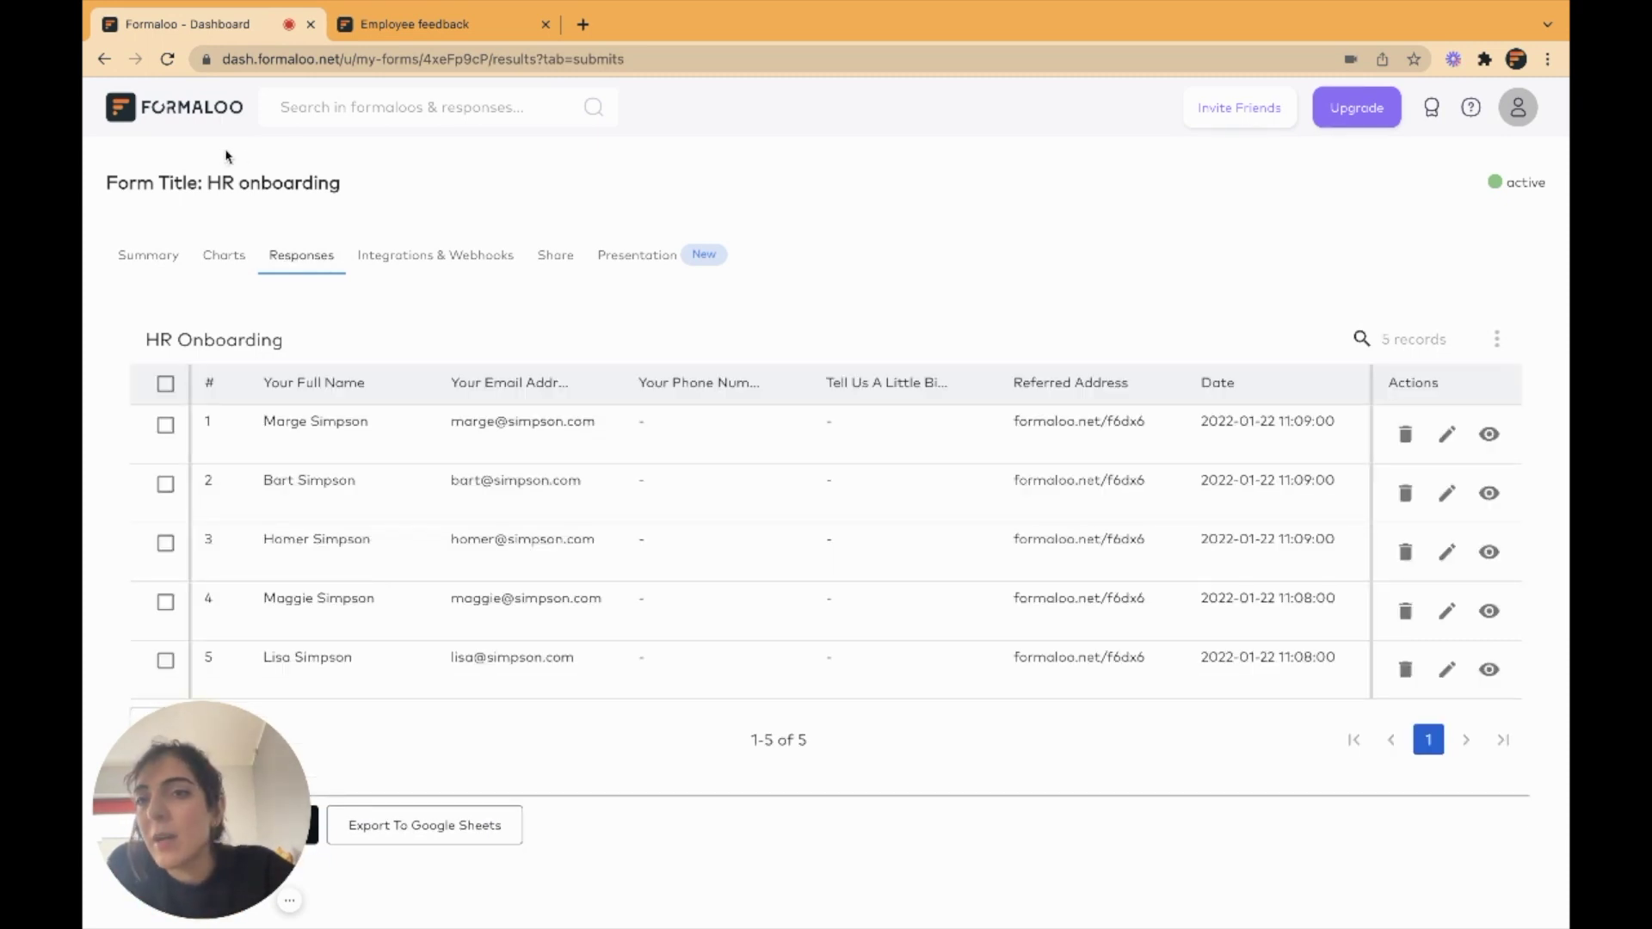
scroll(187, 200, left, 5)
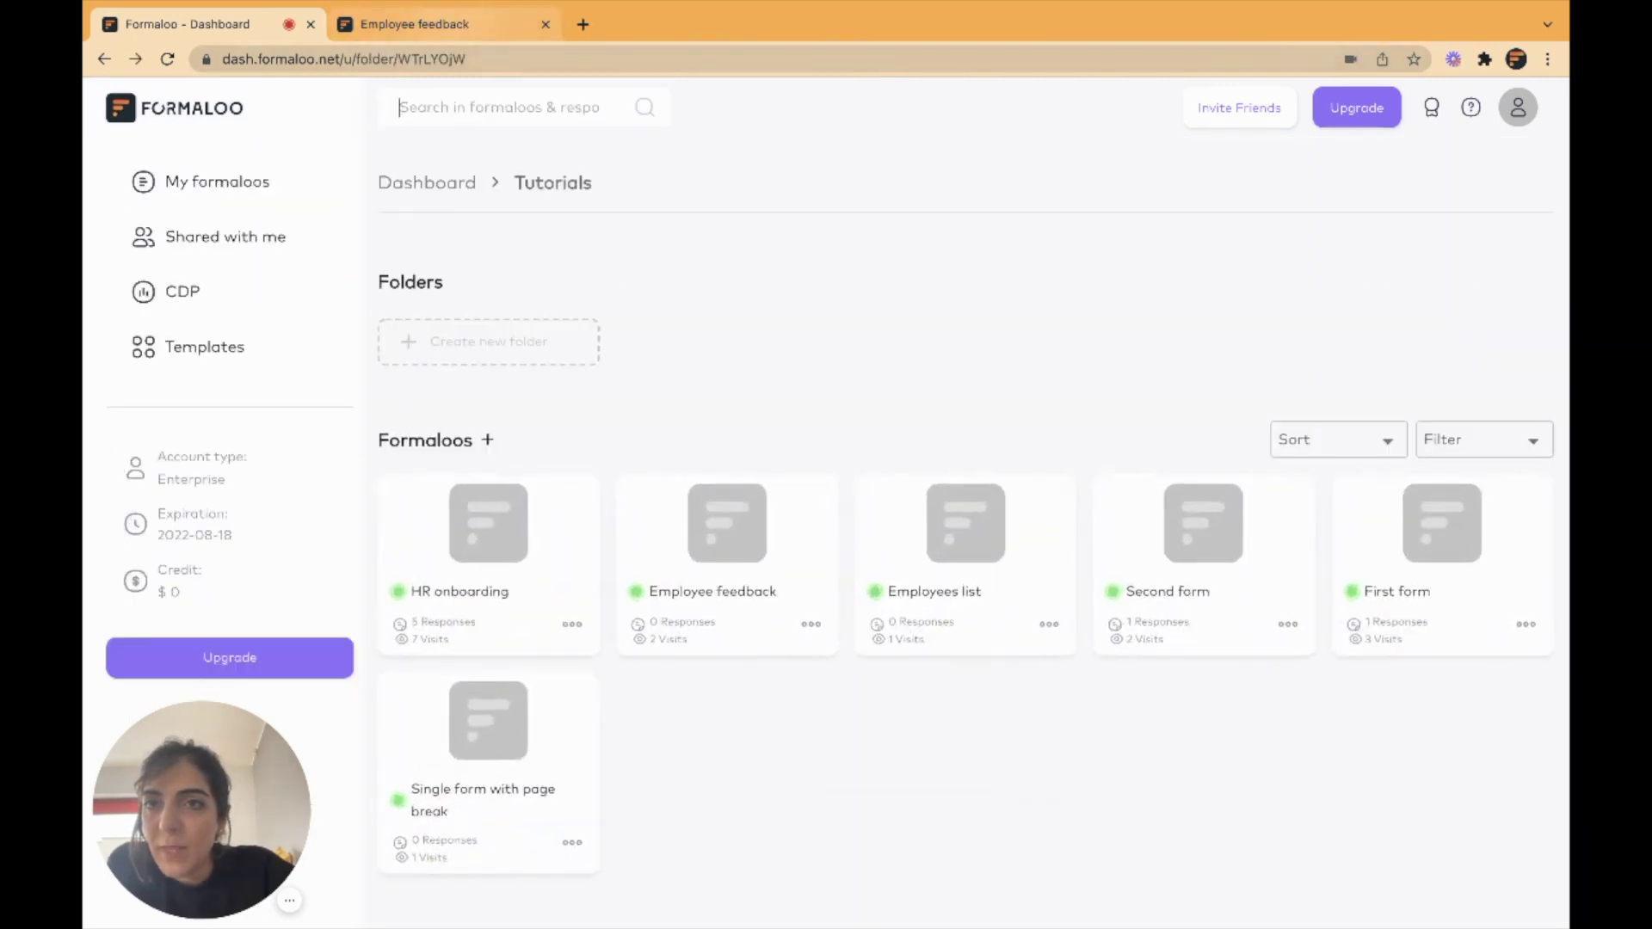
click(426, 24)
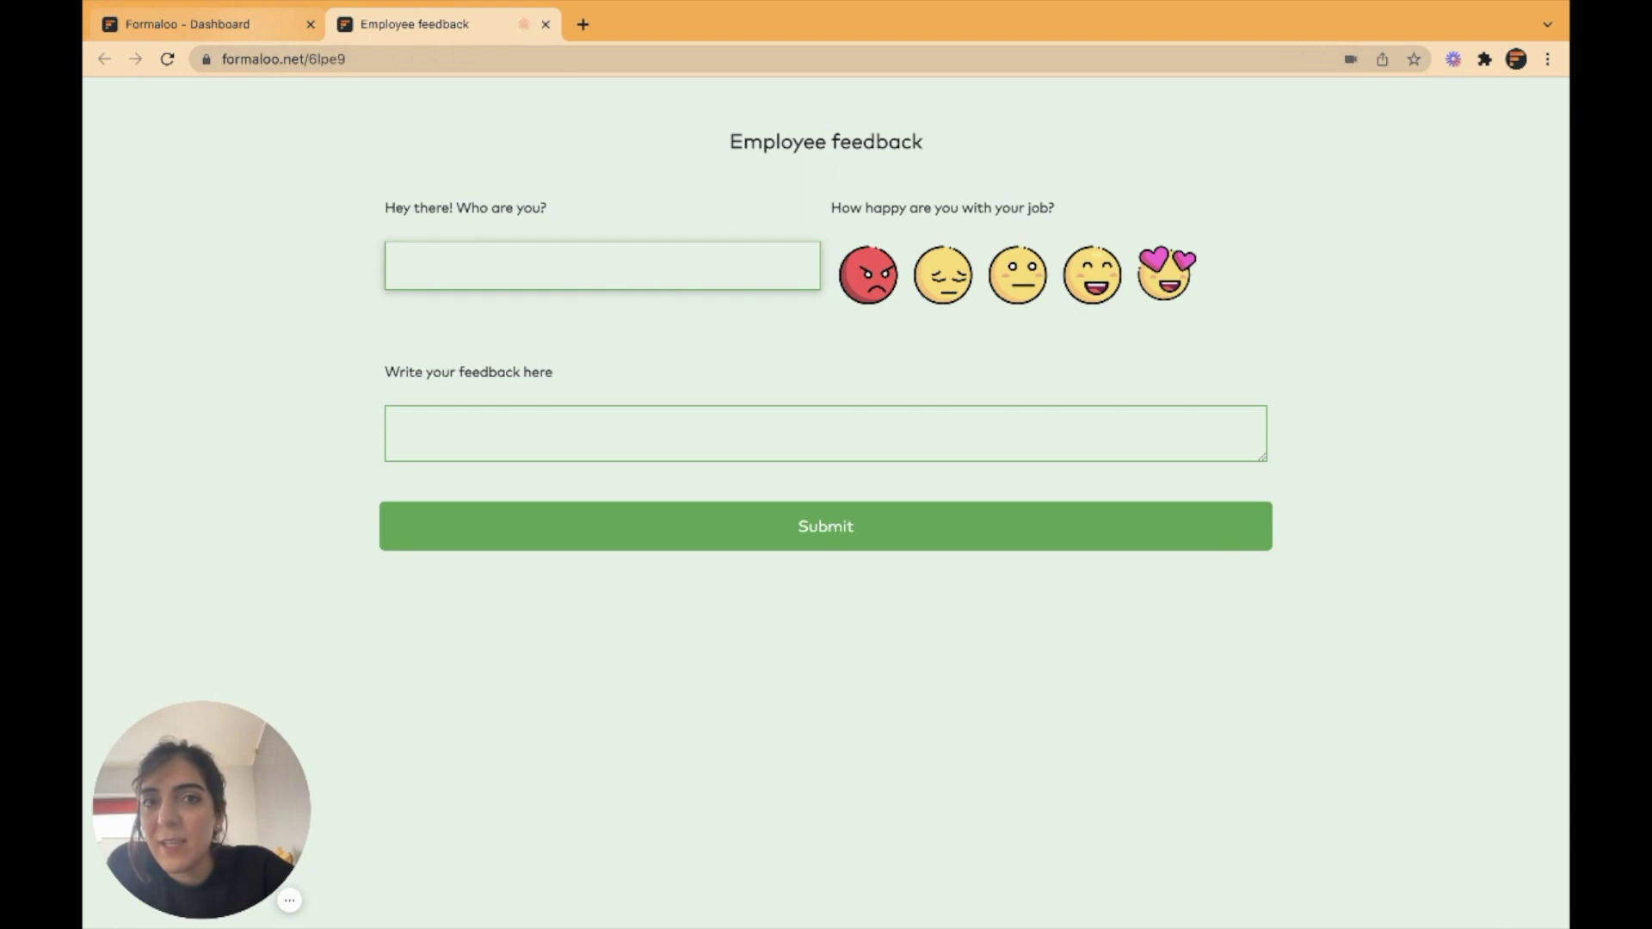
click(188, 25)
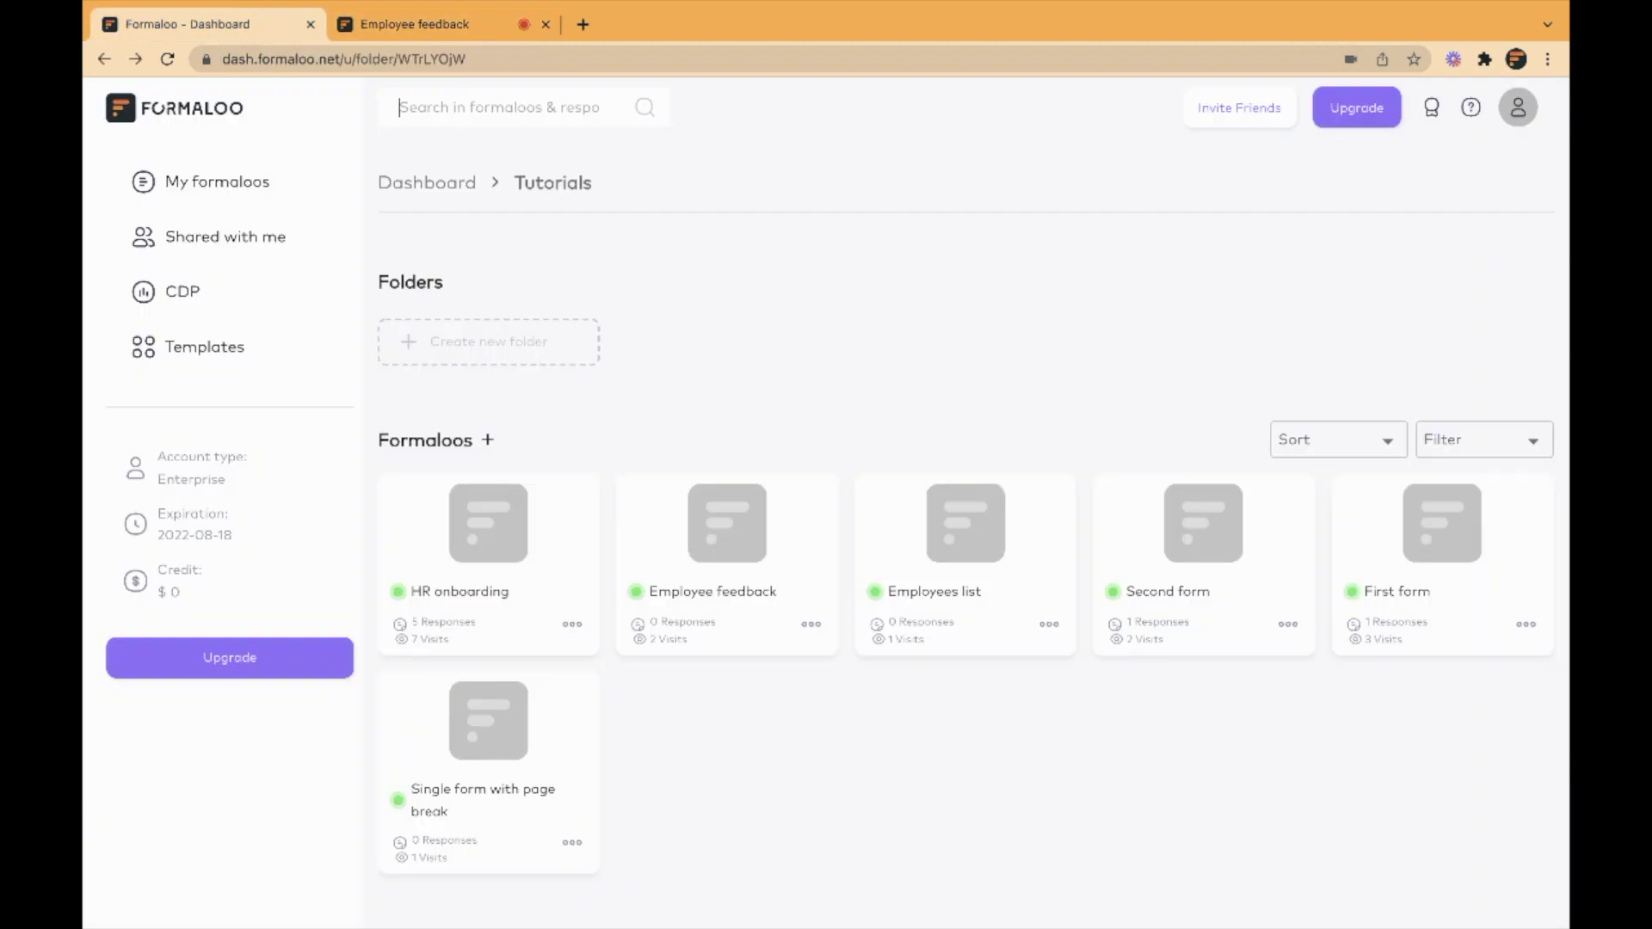
- Open the Employee feedback form for editing and delete its "Hey there! Who are you?" question
click(811, 624)
click(839, 675)
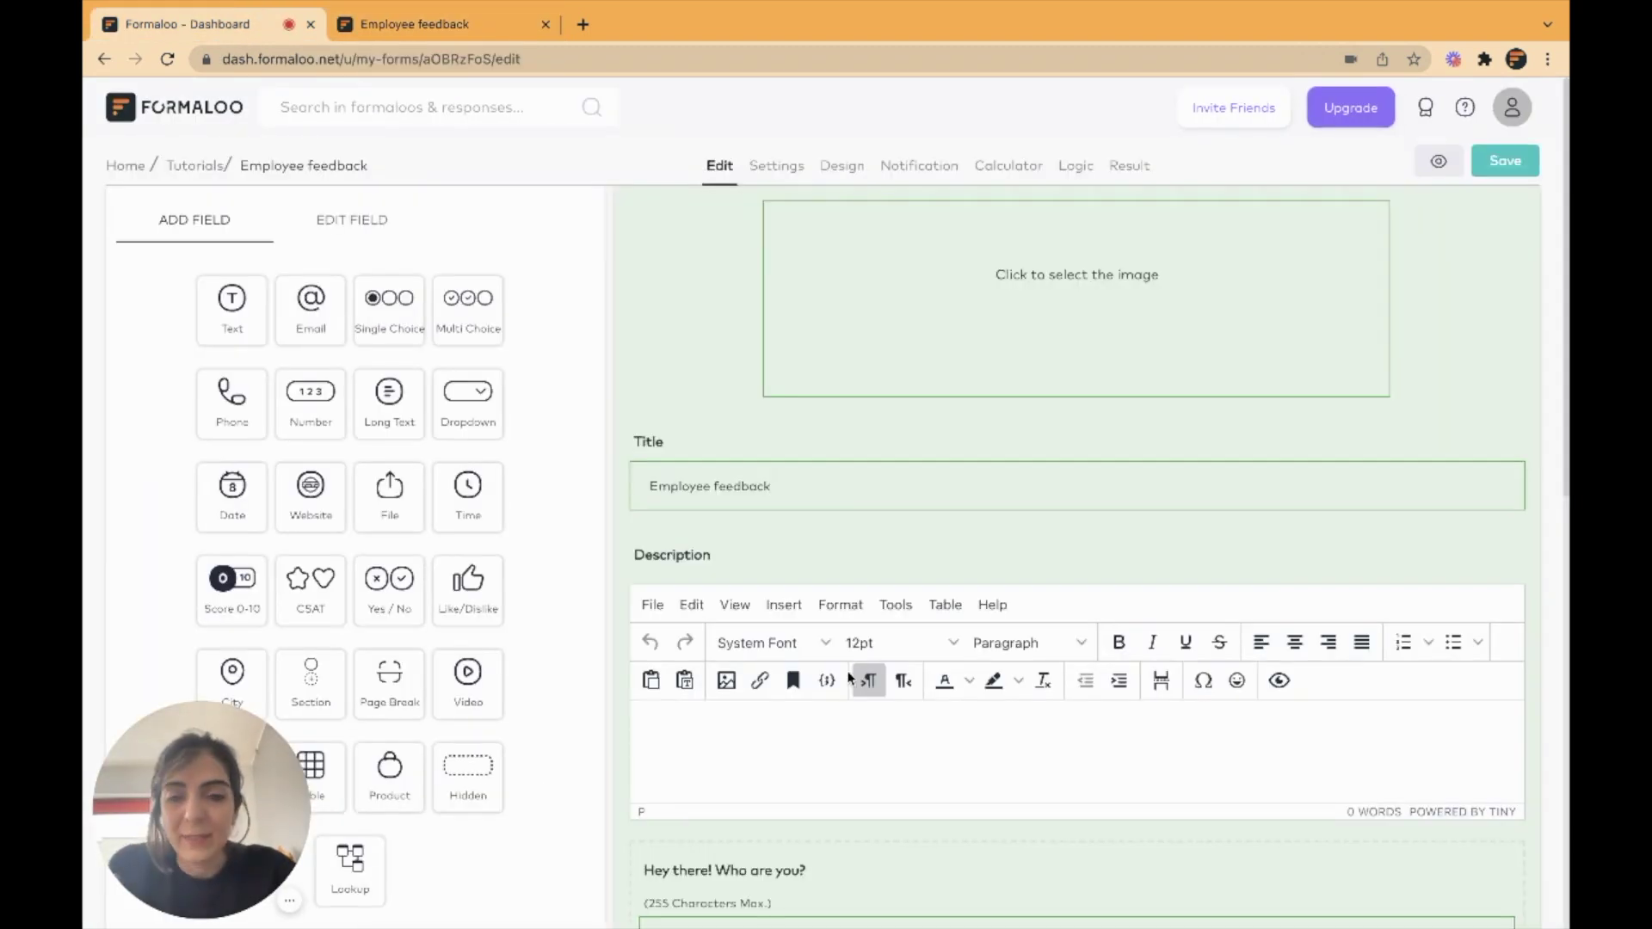
scroll(1107, 705, down, 4)
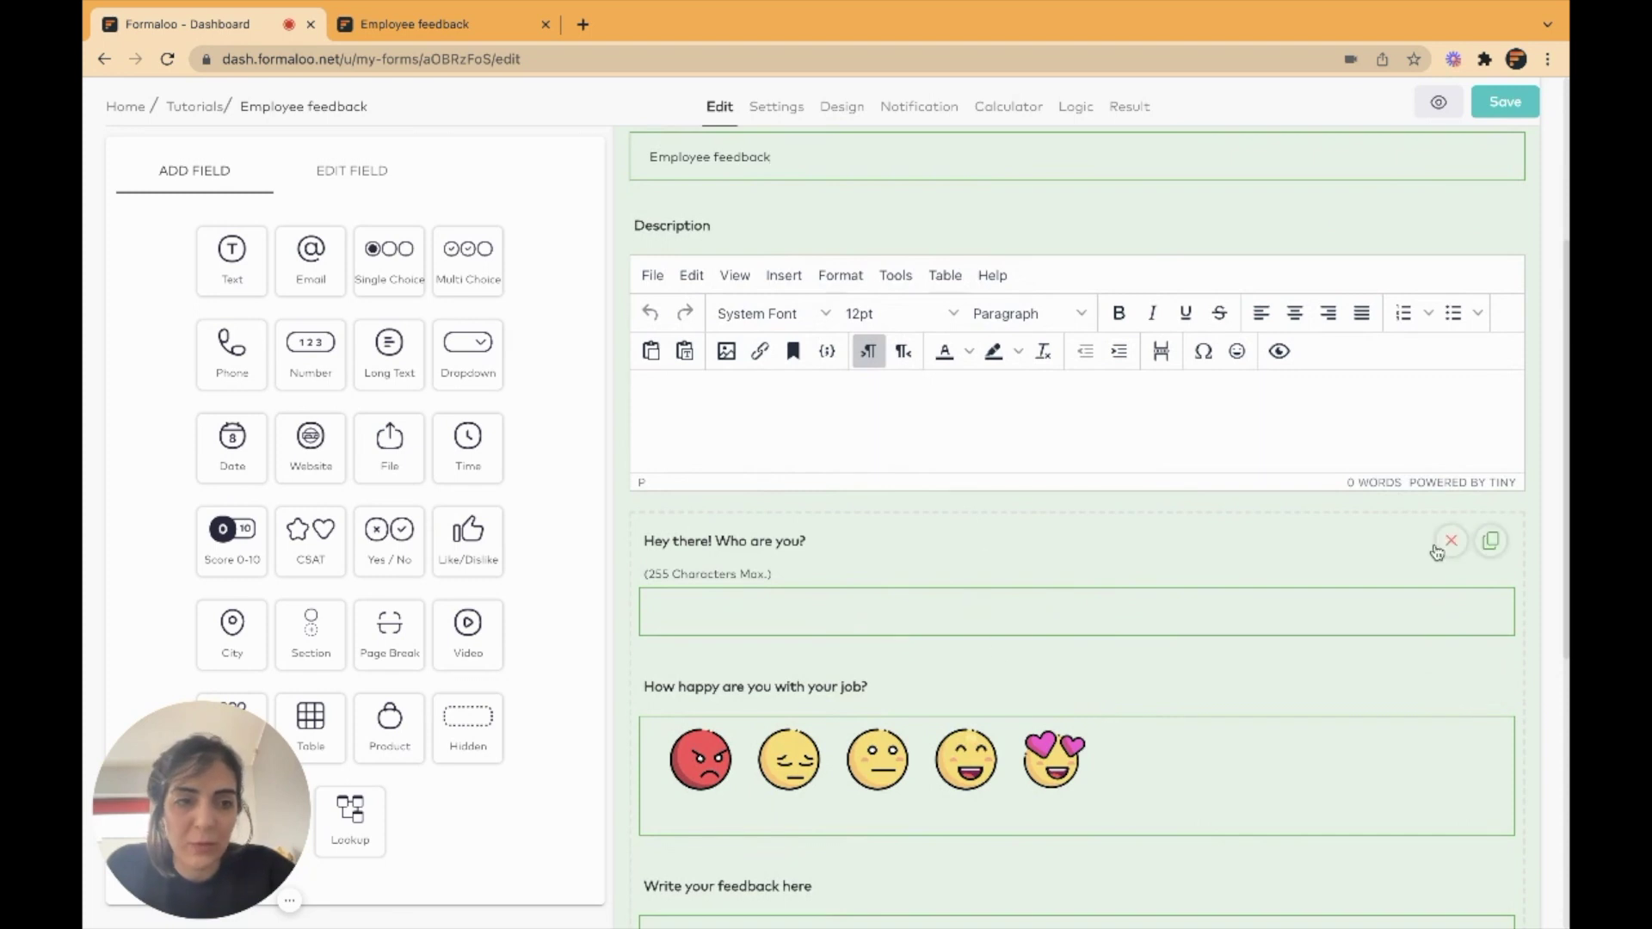
click(1452, 542)
click(1103, 583)
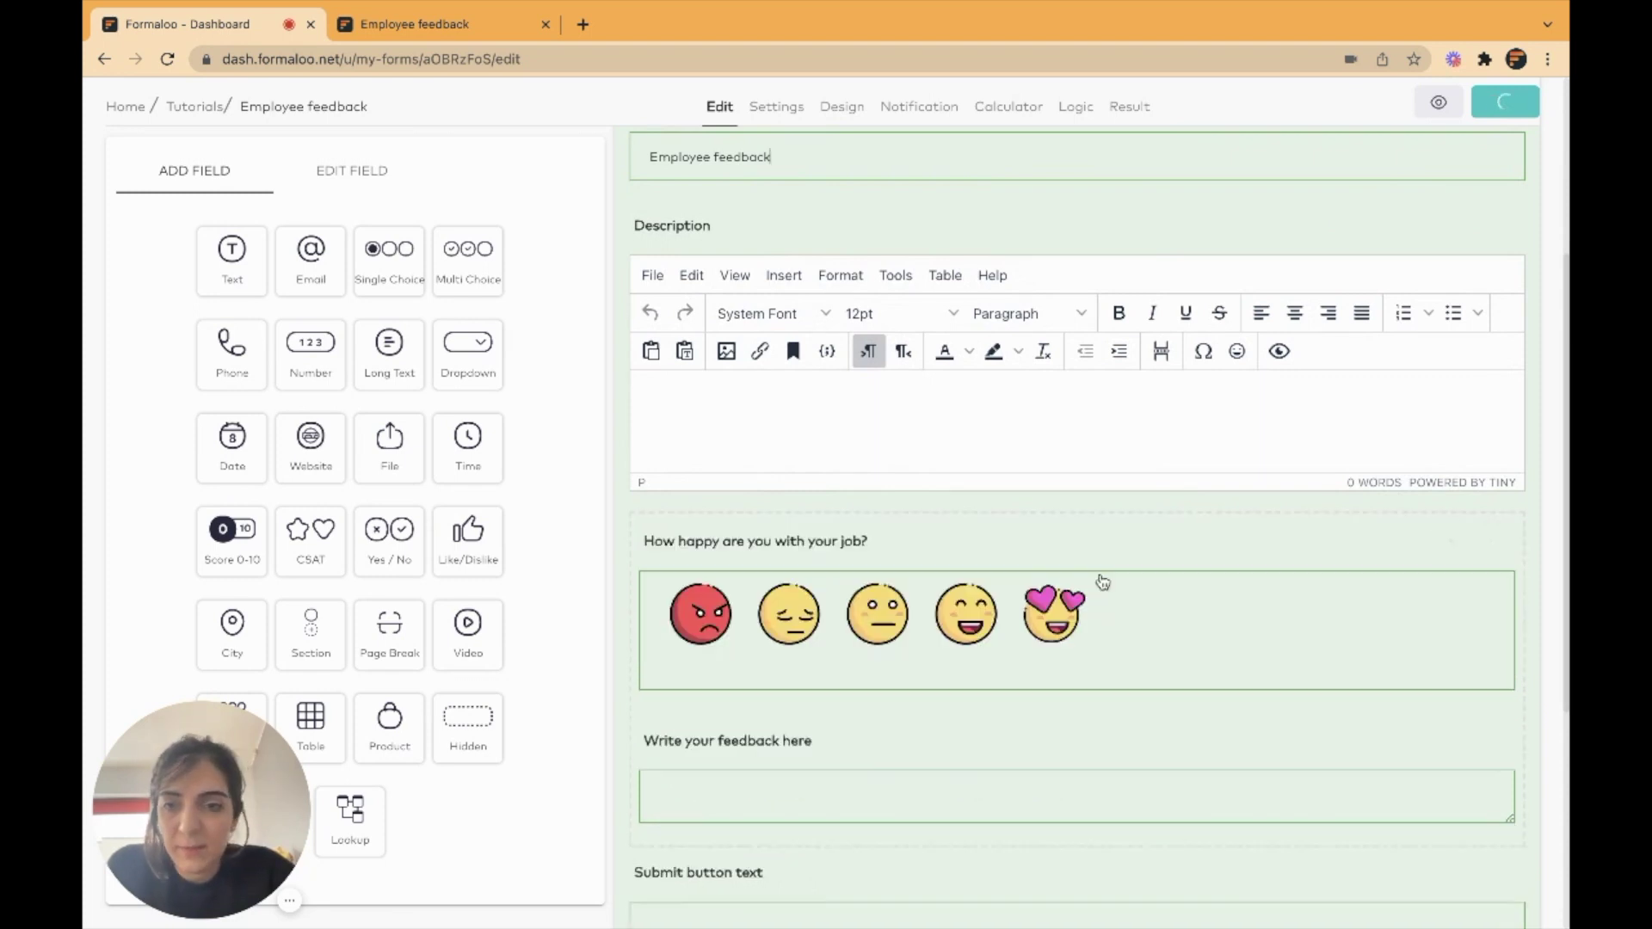
drag(228, 792, 1438, 677)
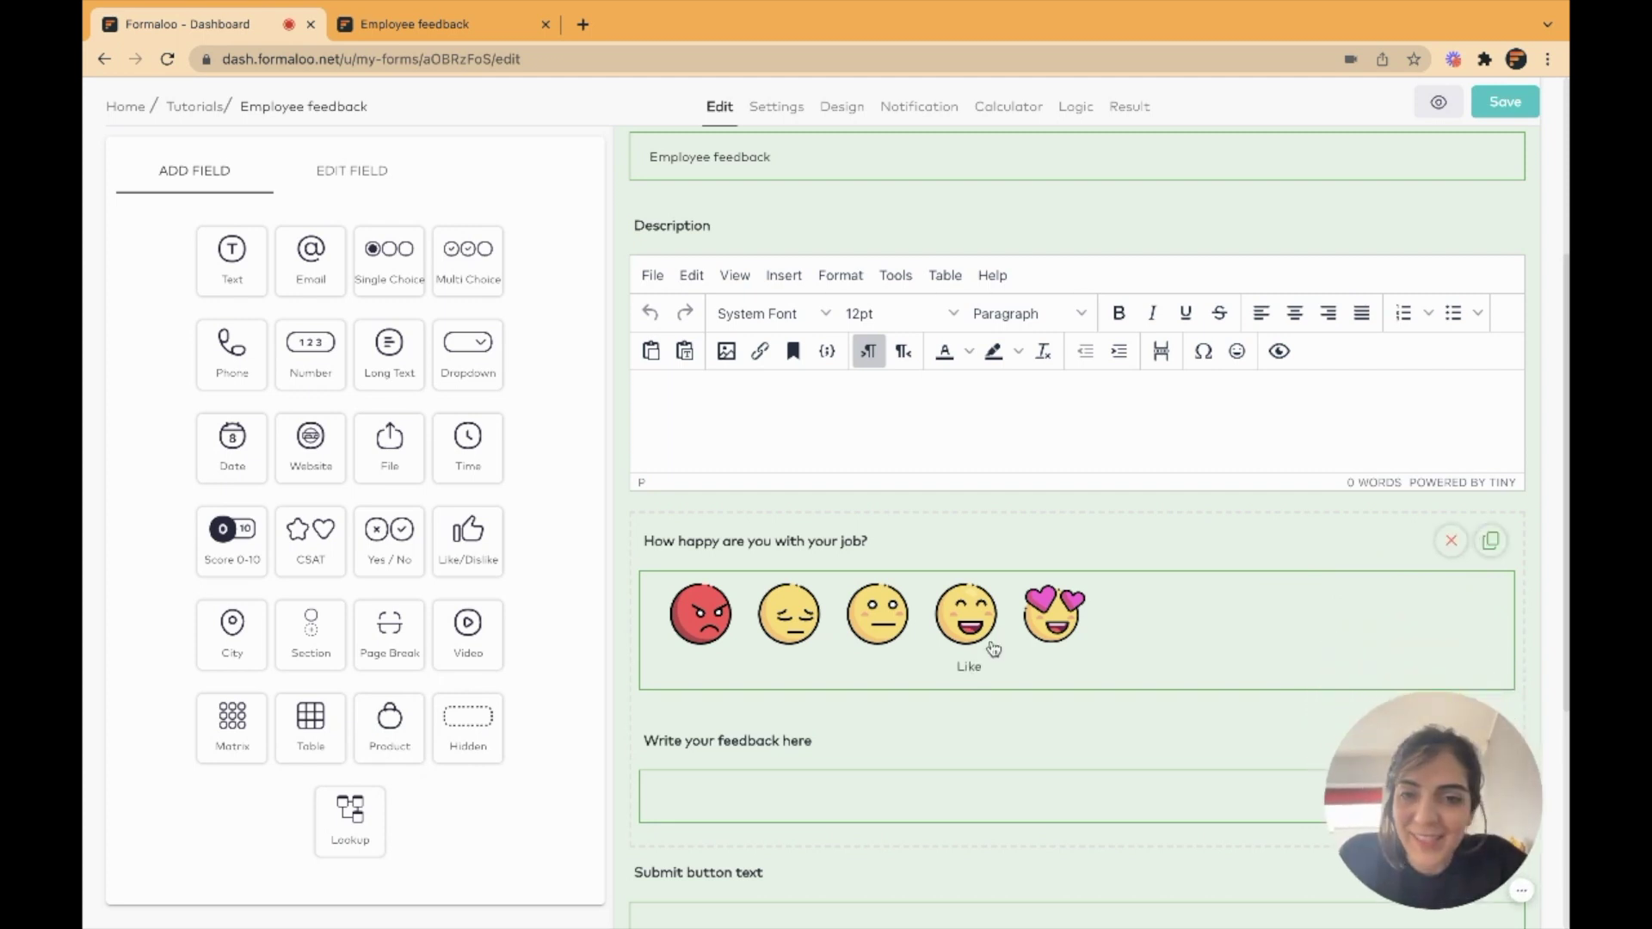
- Add a Lookup field titled "Hey there! What's your name?" above the job happiness question
scroll(972, 659, down, 3)
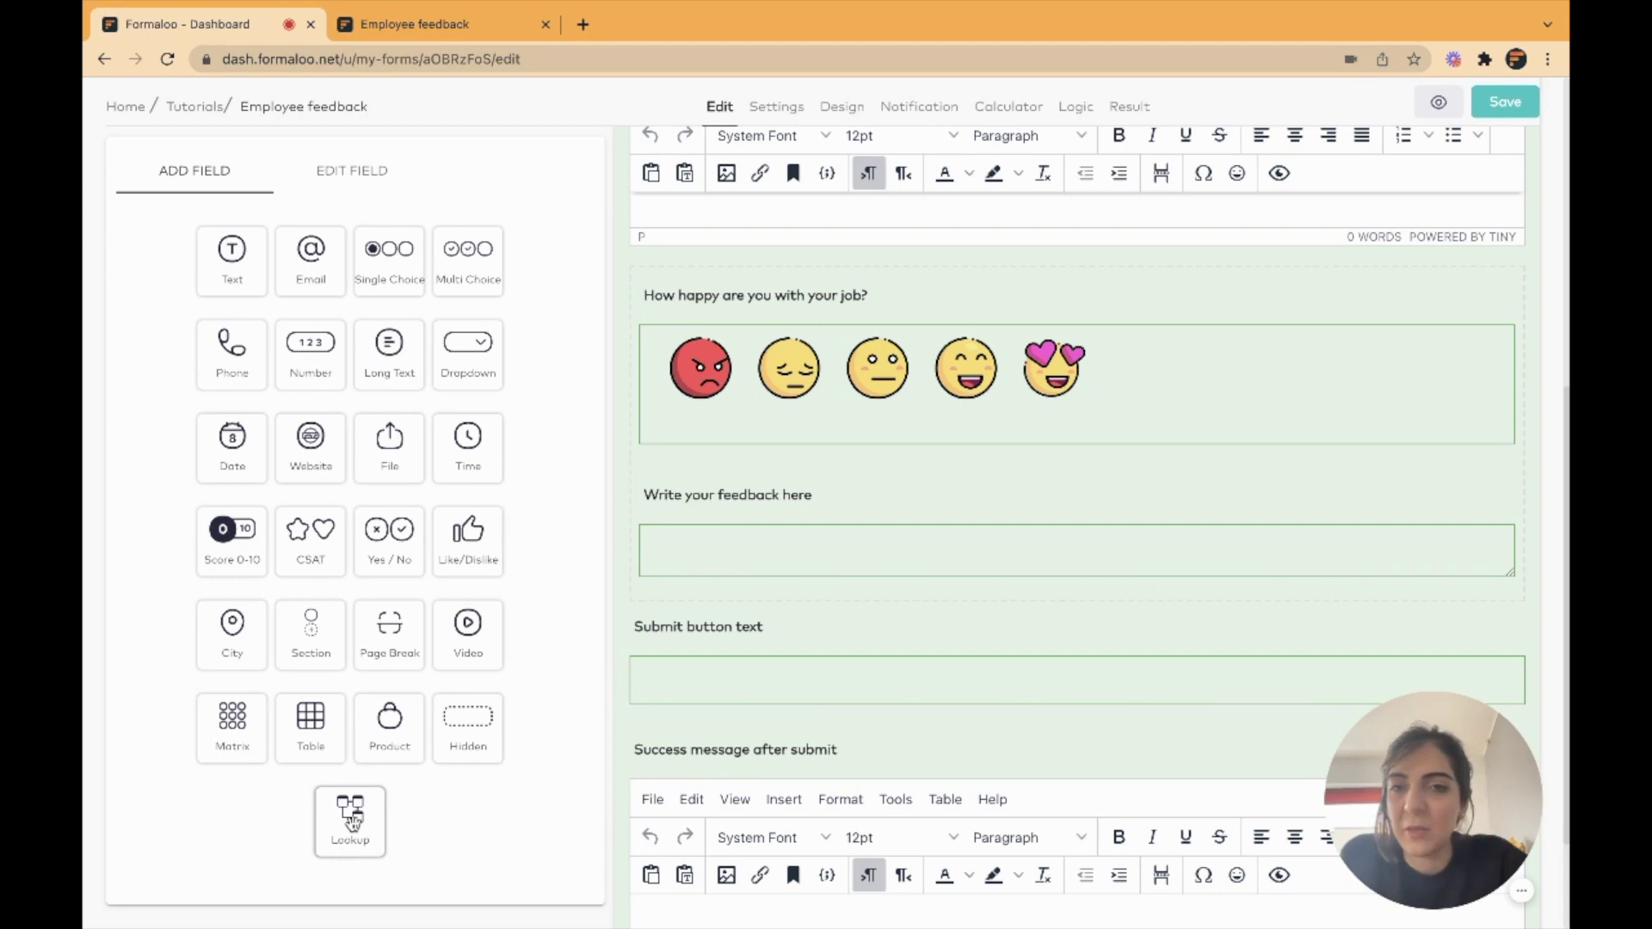
drag(353, 821, 835, 329)
text(Hey the)
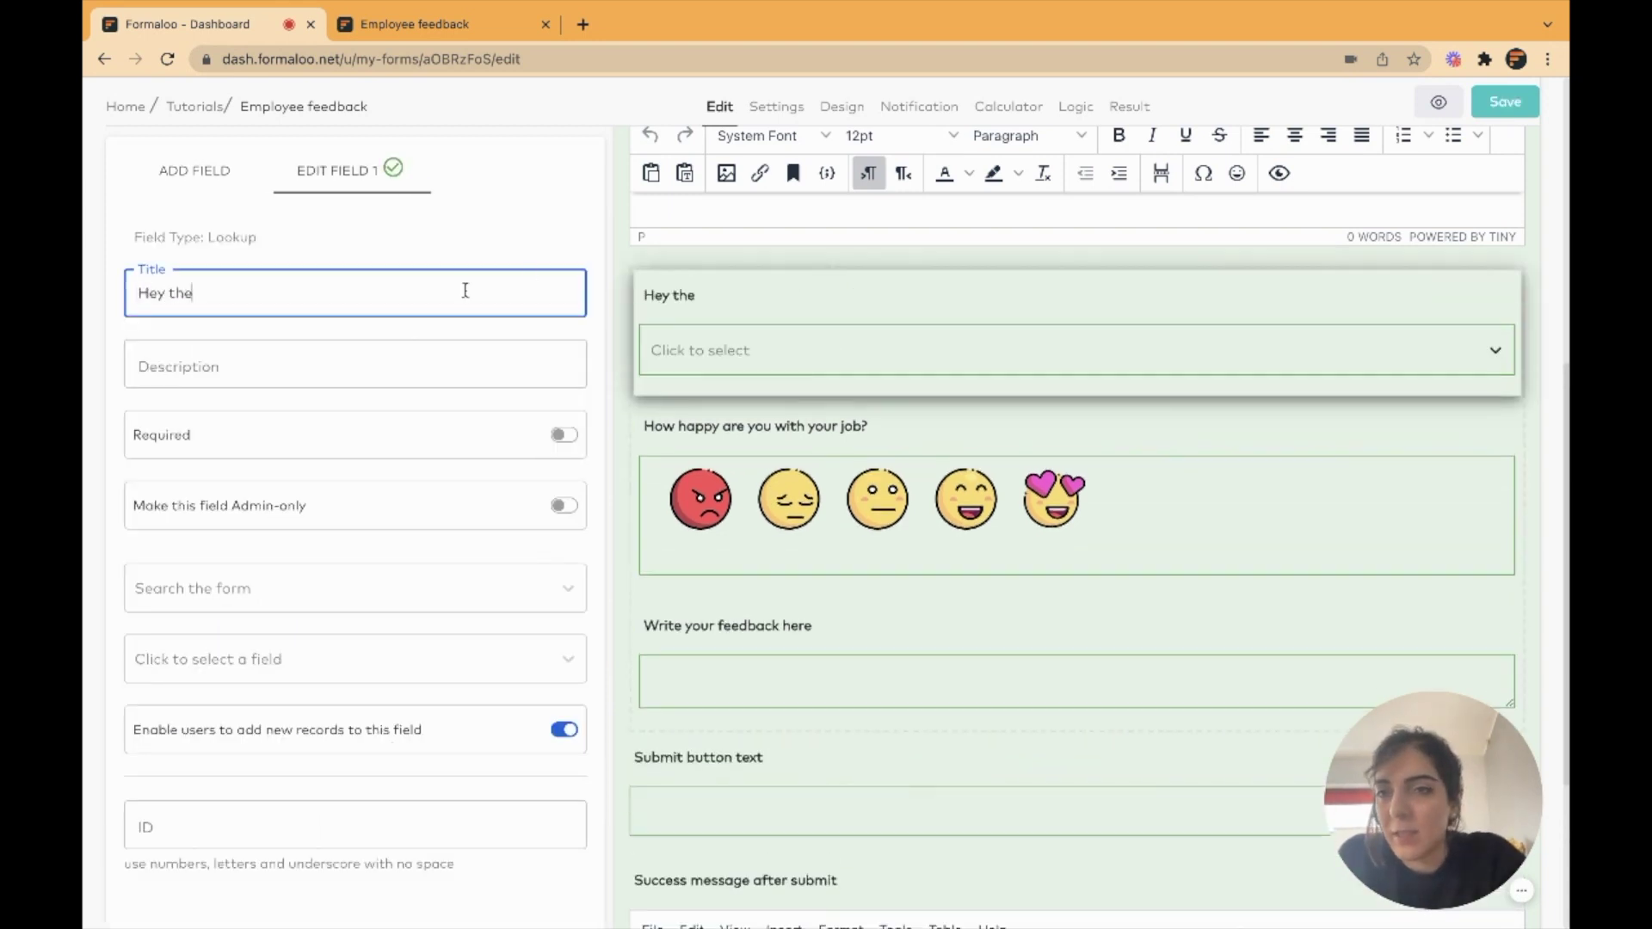
text(re! What's your name?)
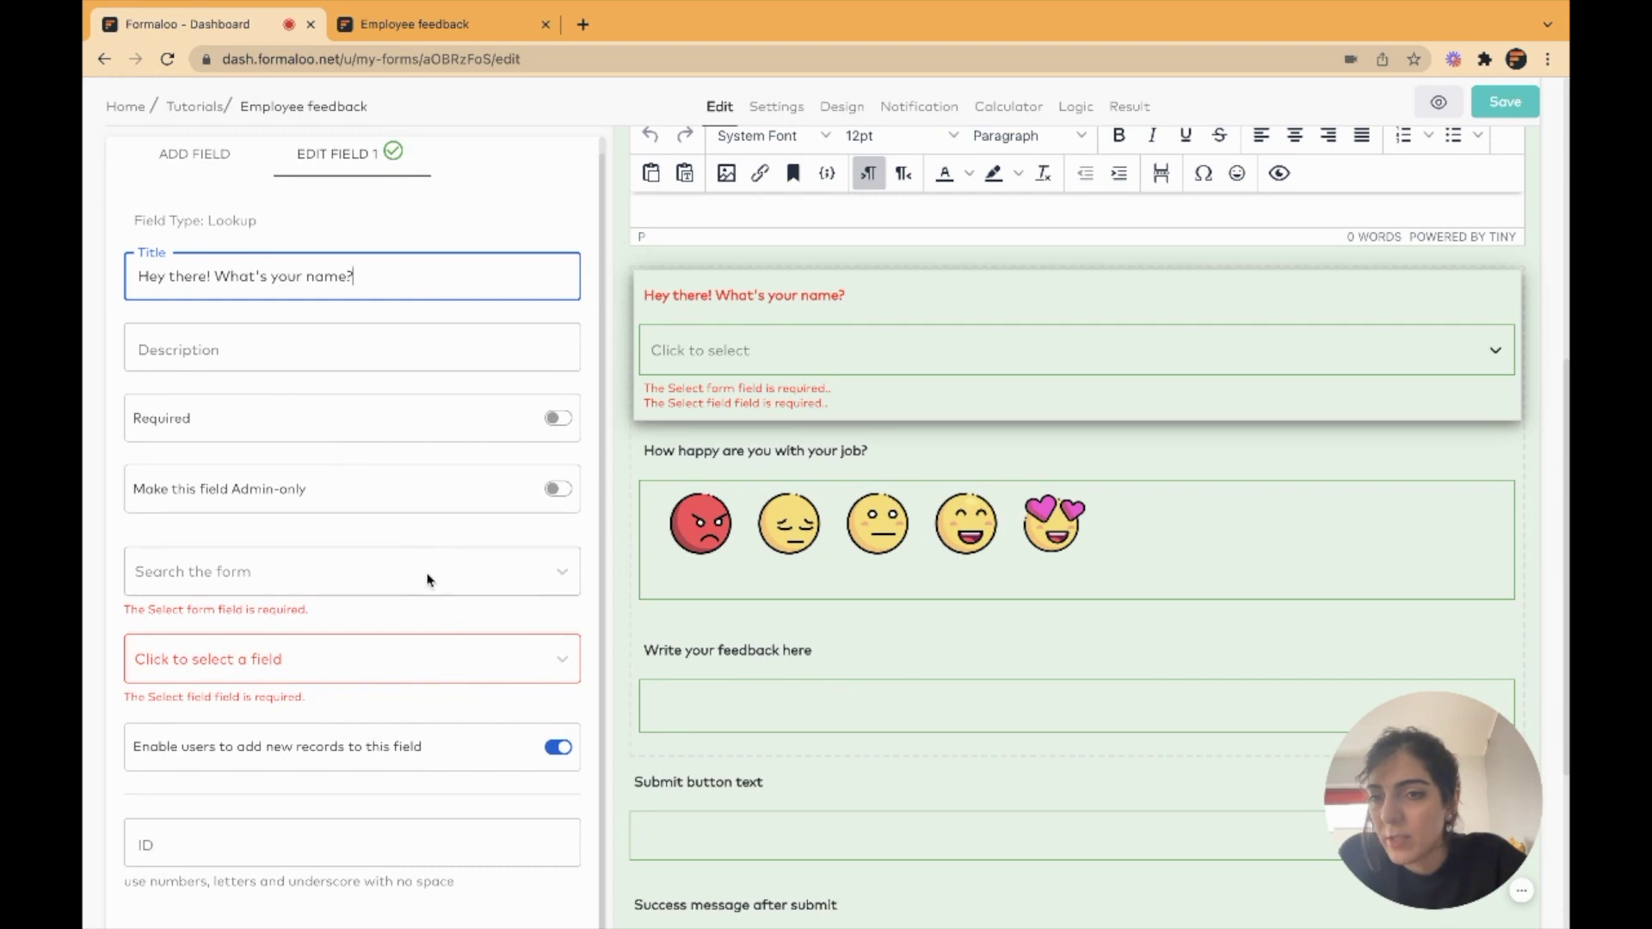
- Link the lookup field to the "Your full name" field of the HR onboarding form and preview its choices
click(431, 580)
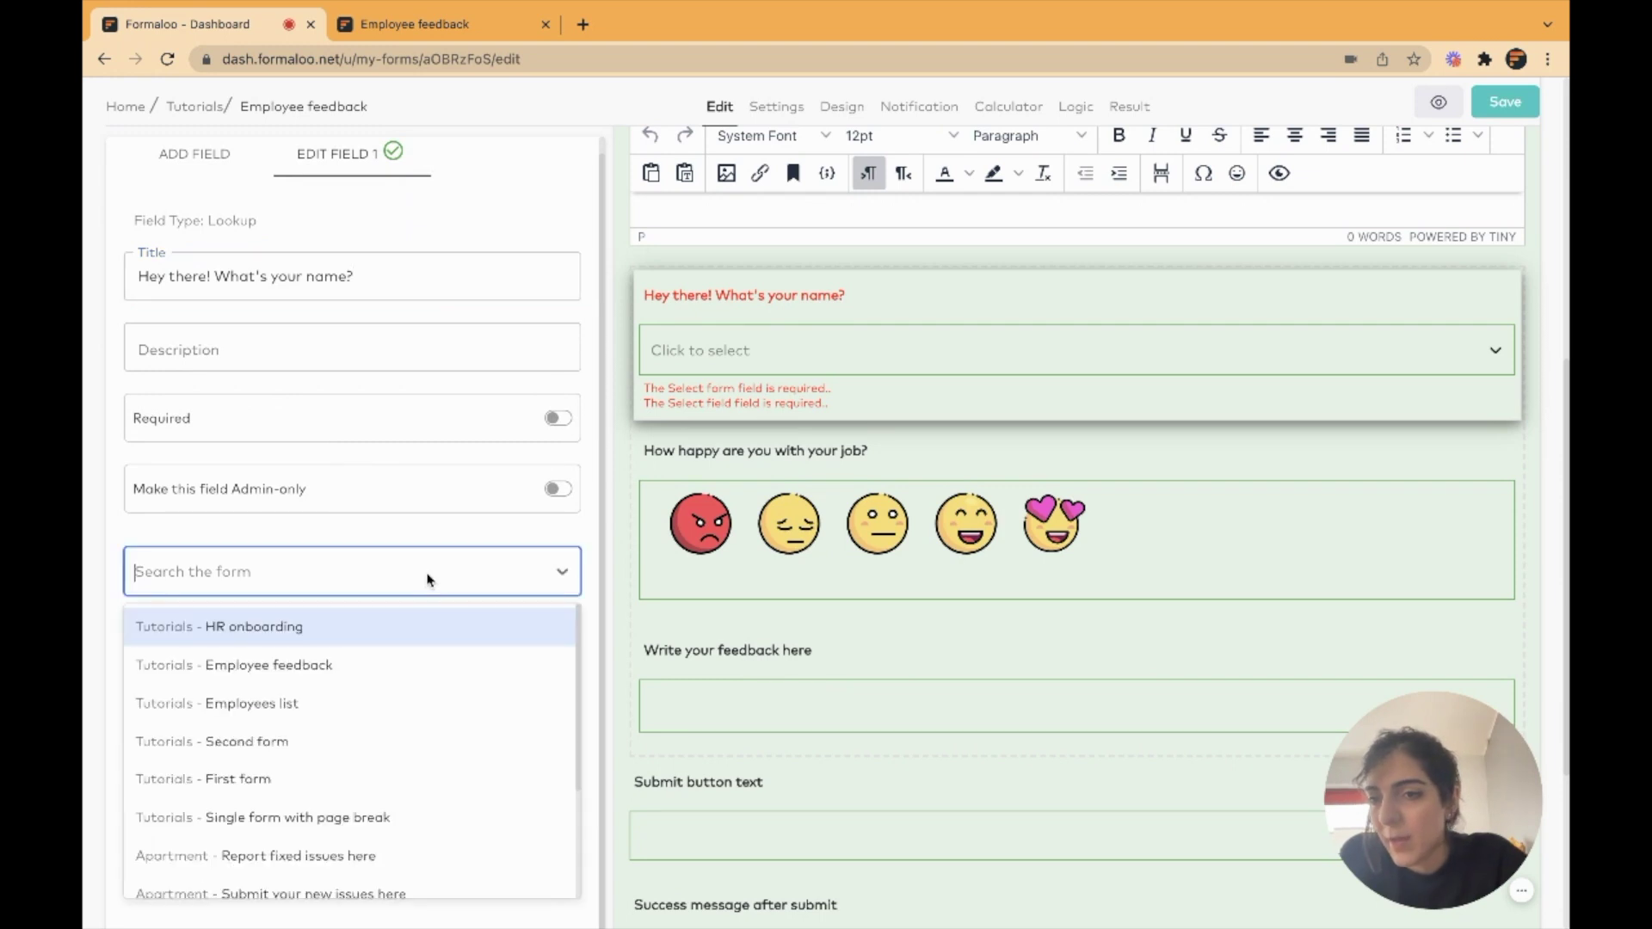
click(269, 627)
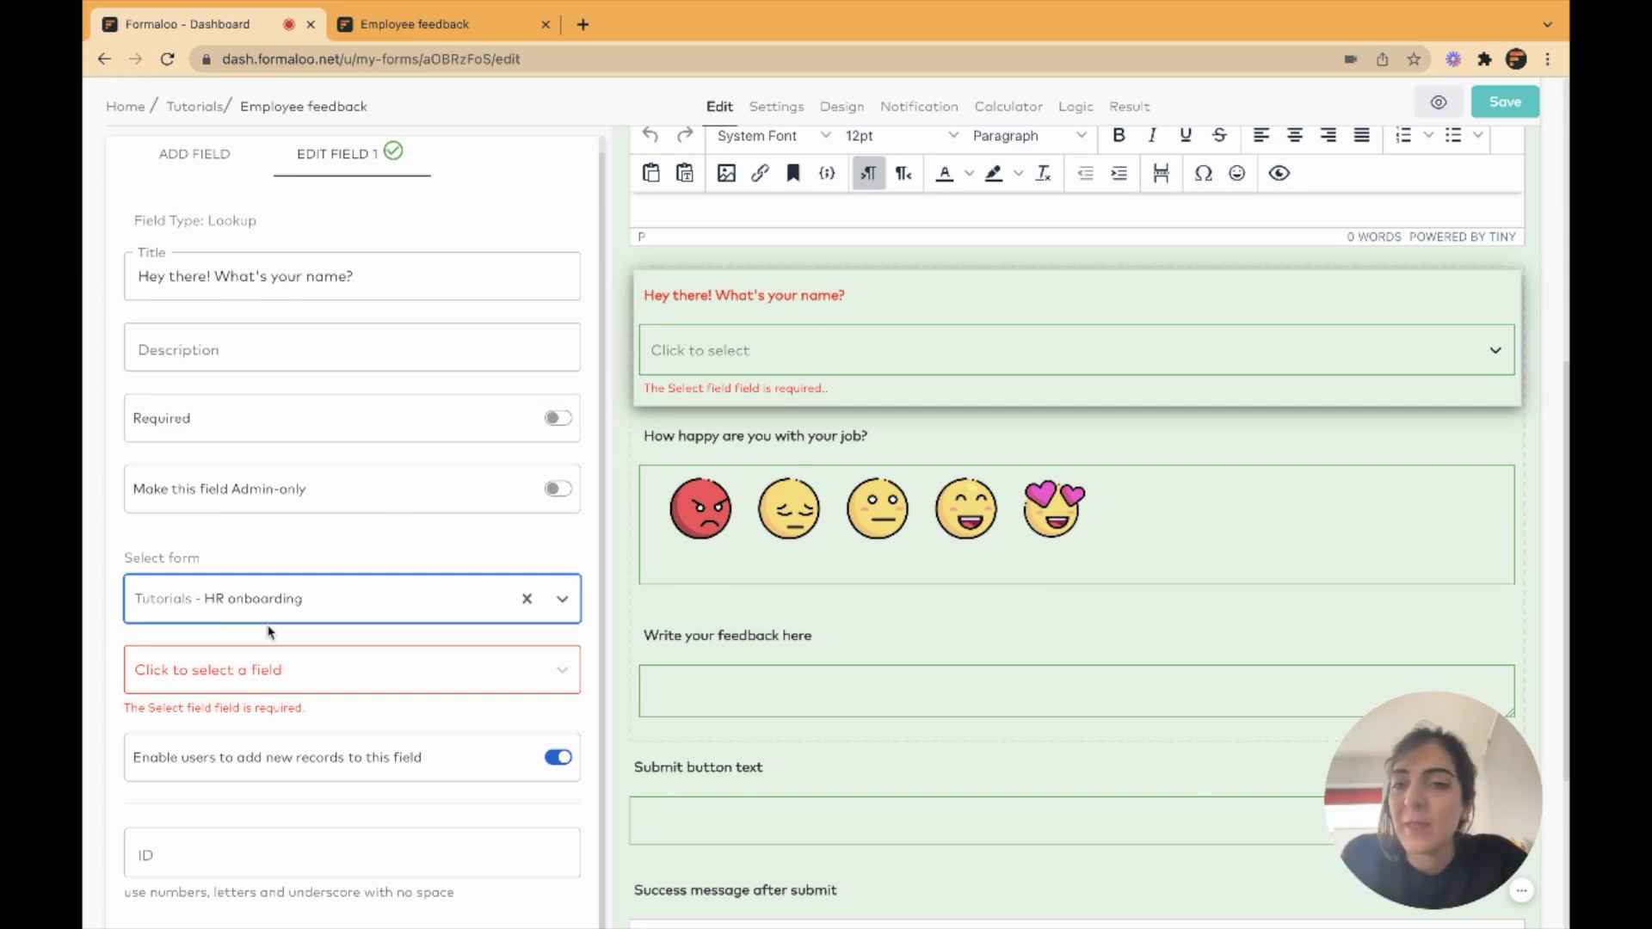
click(1496, 351)
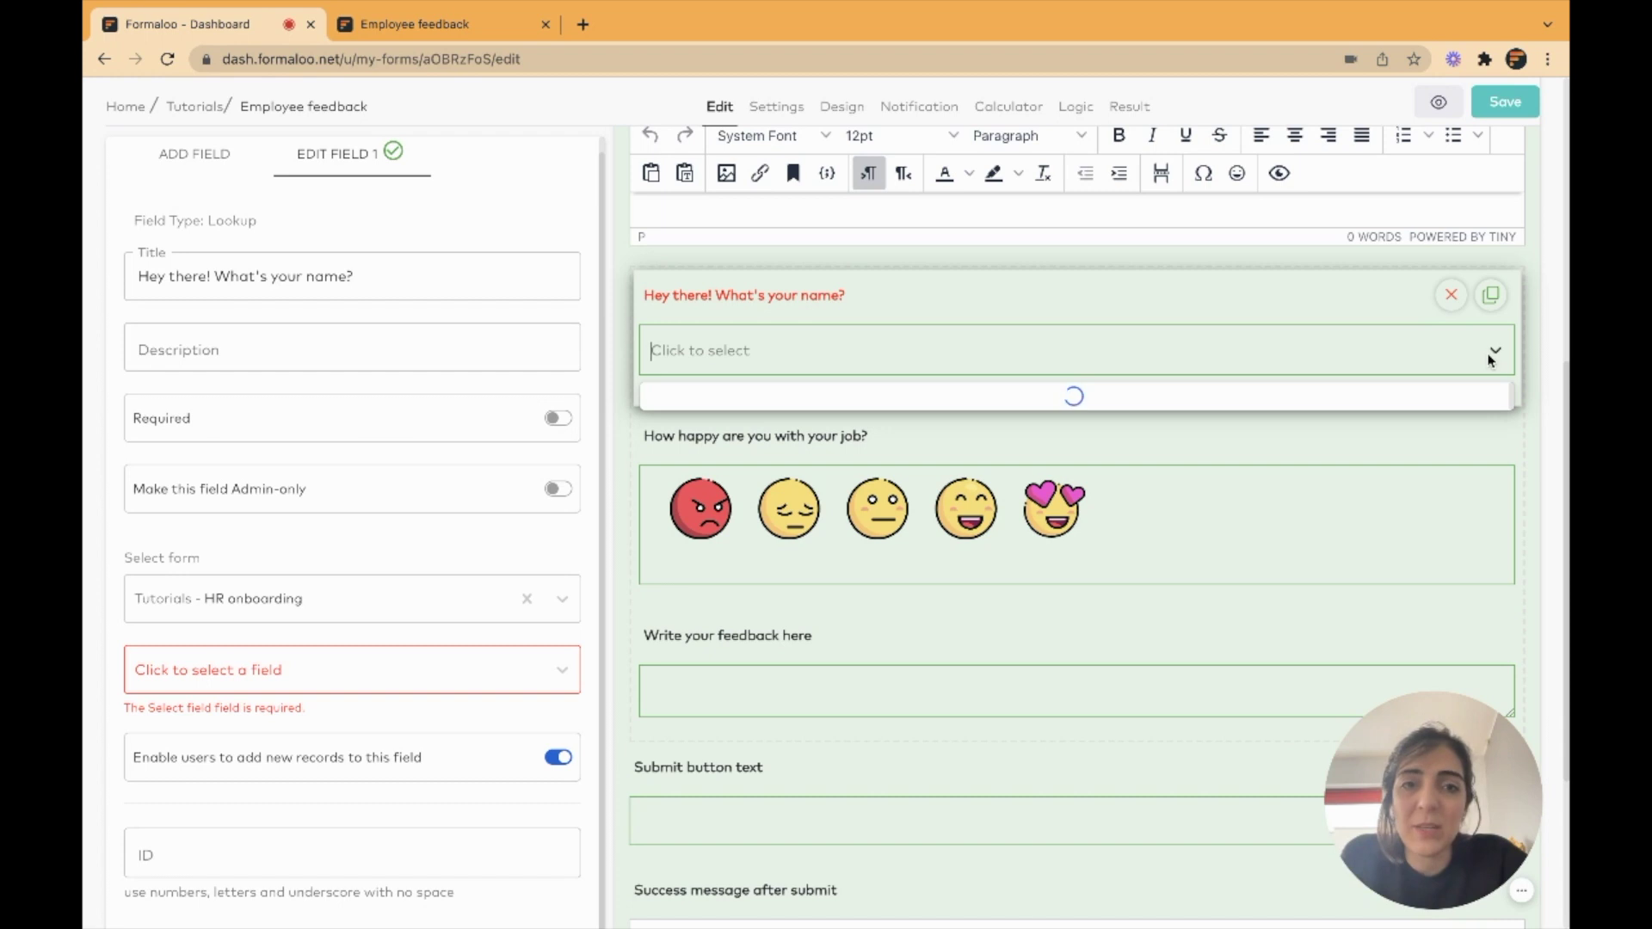
click(540, 672)
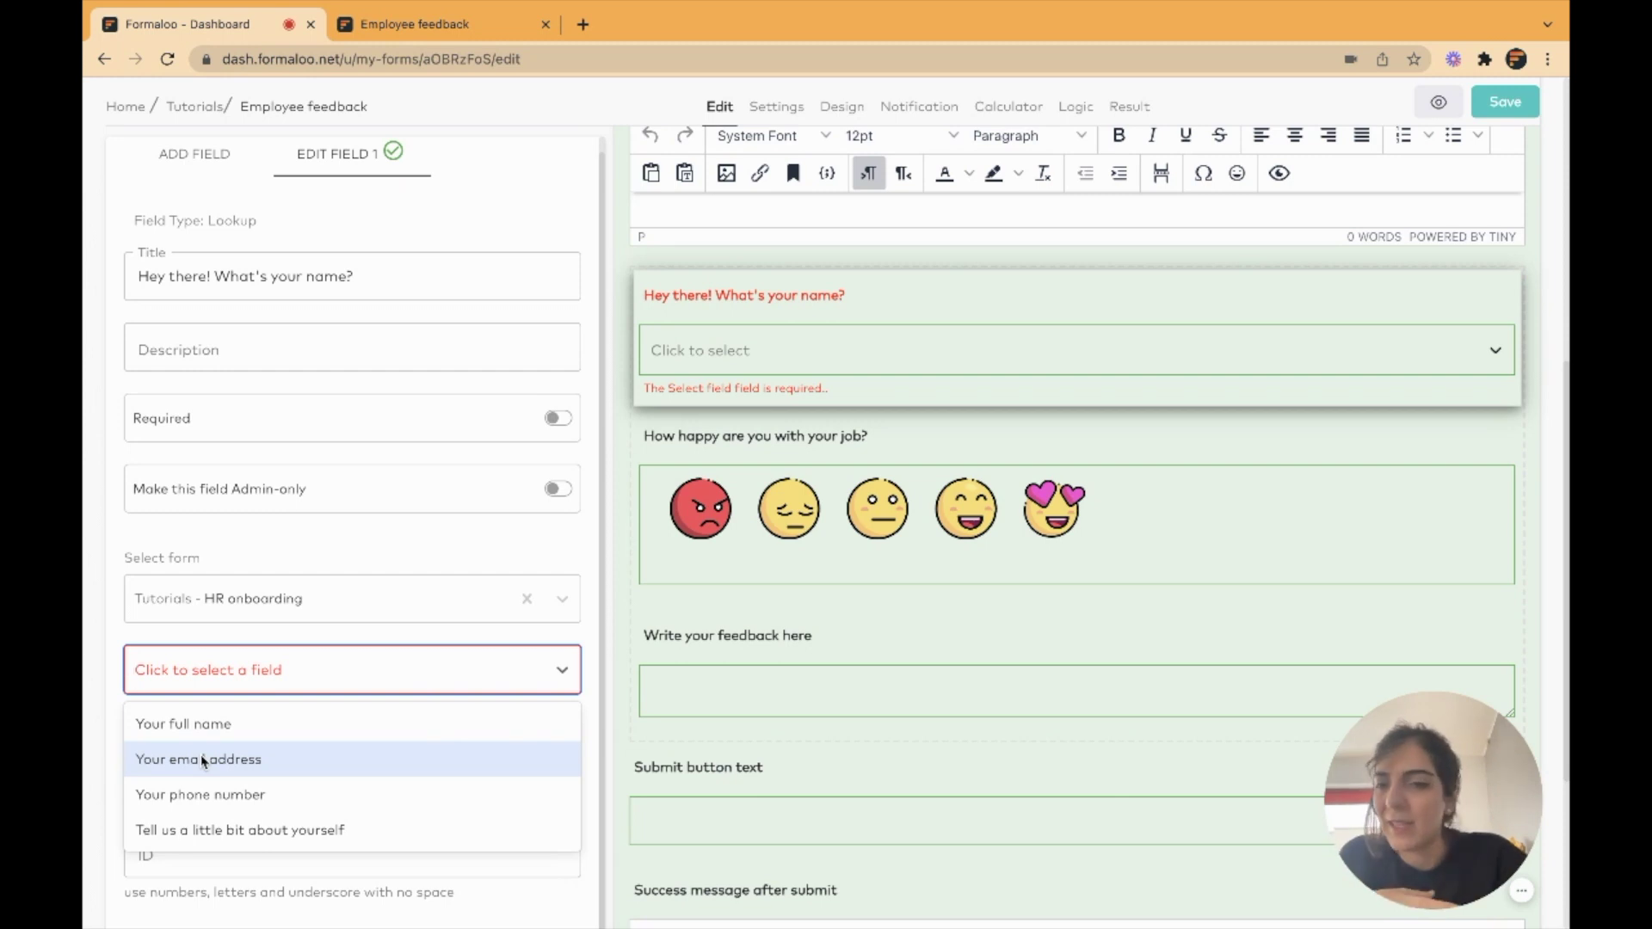
click(200, 726)
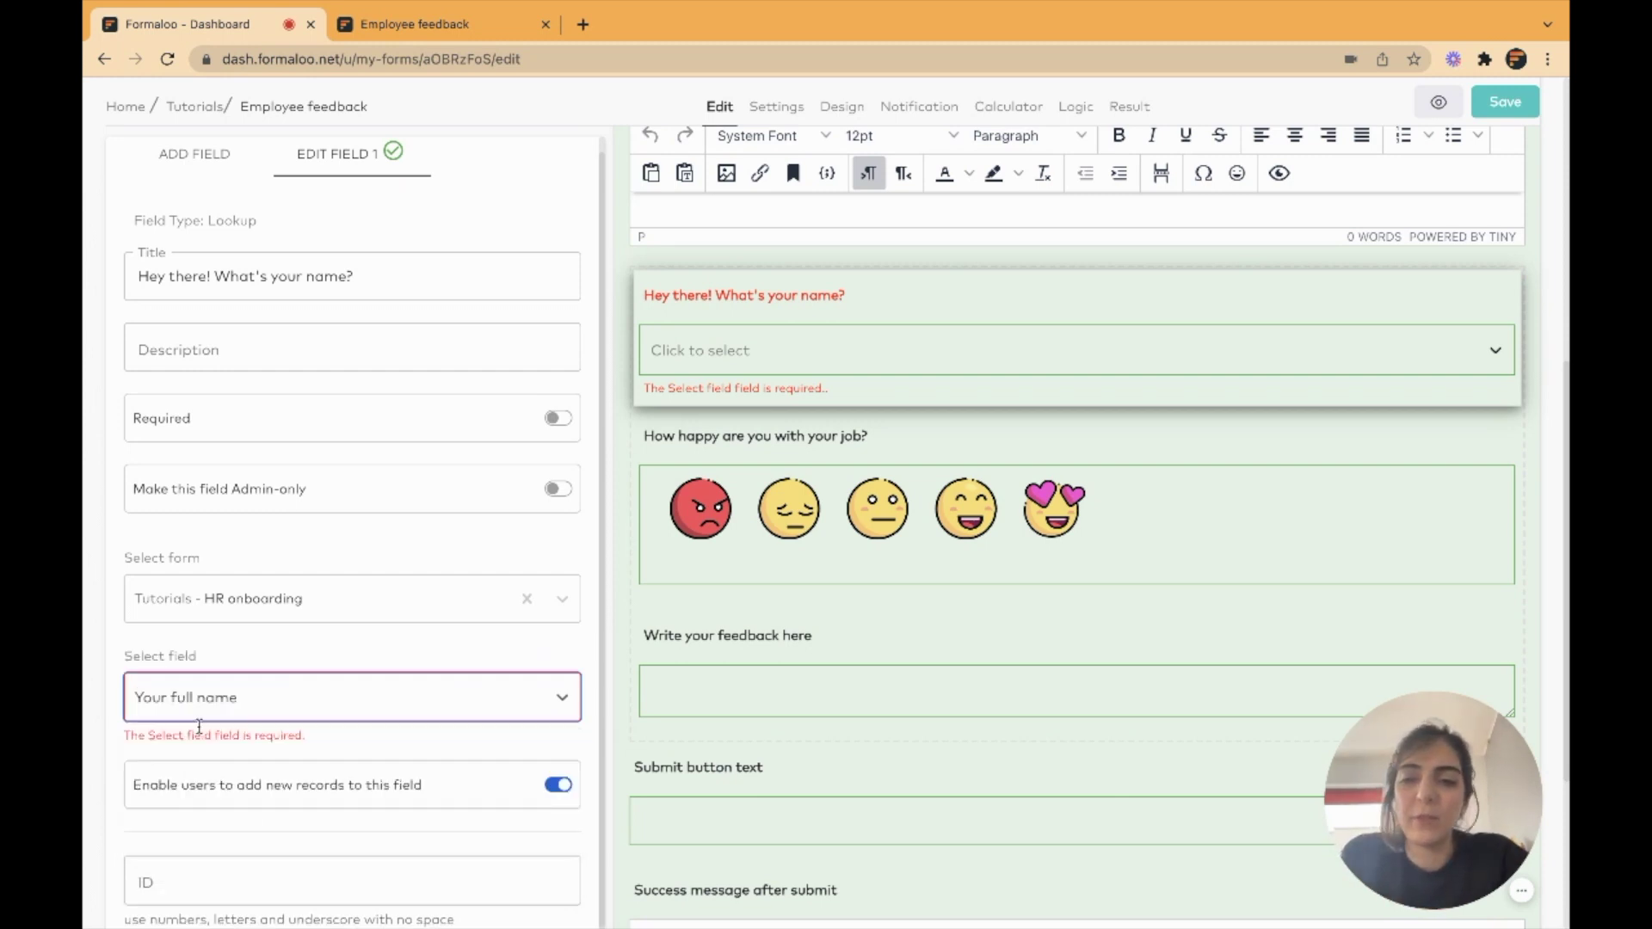
click(1497, 353)
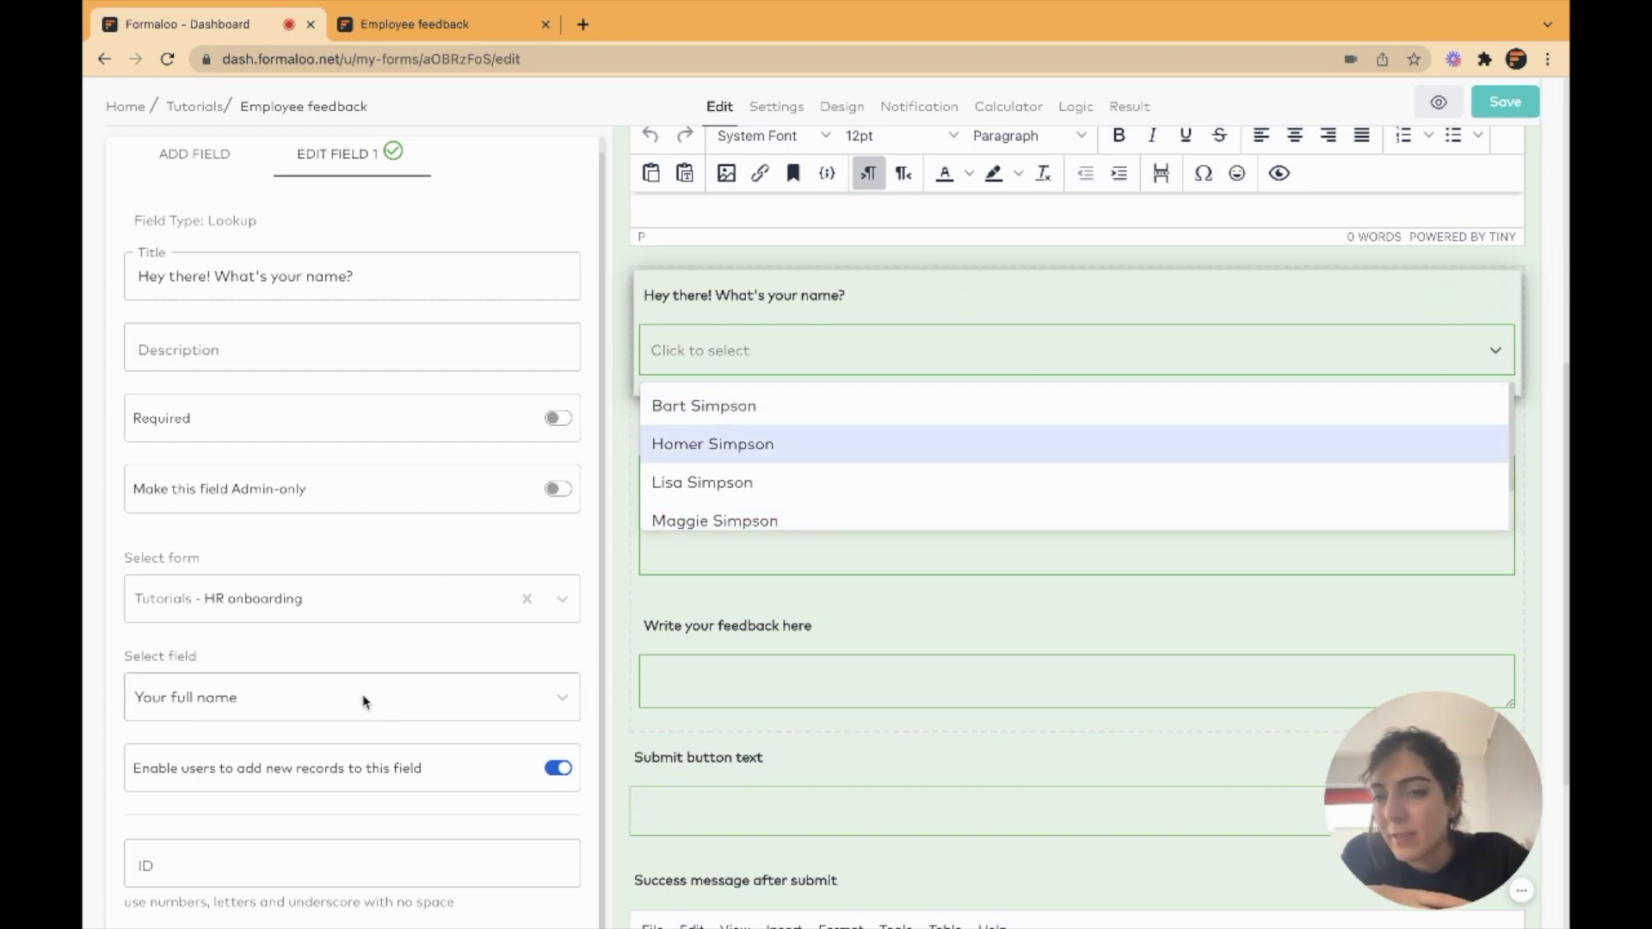
- Save the Employee feedback form and expand the name question's choices on the live form
click(1514, 102)
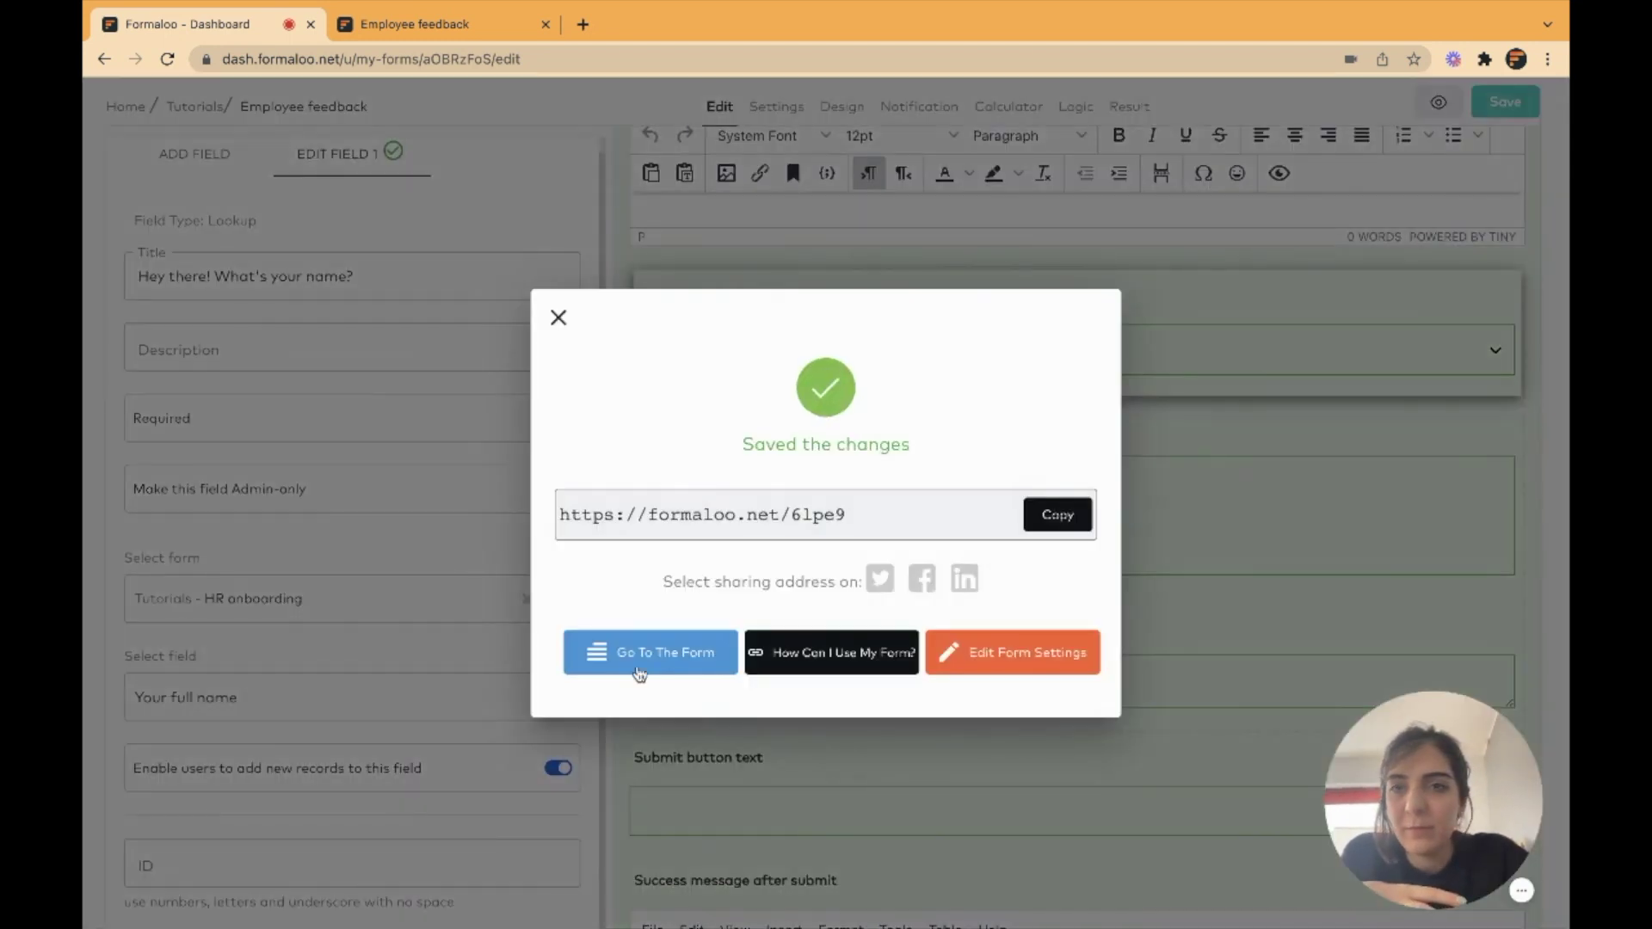
click(633, 658)
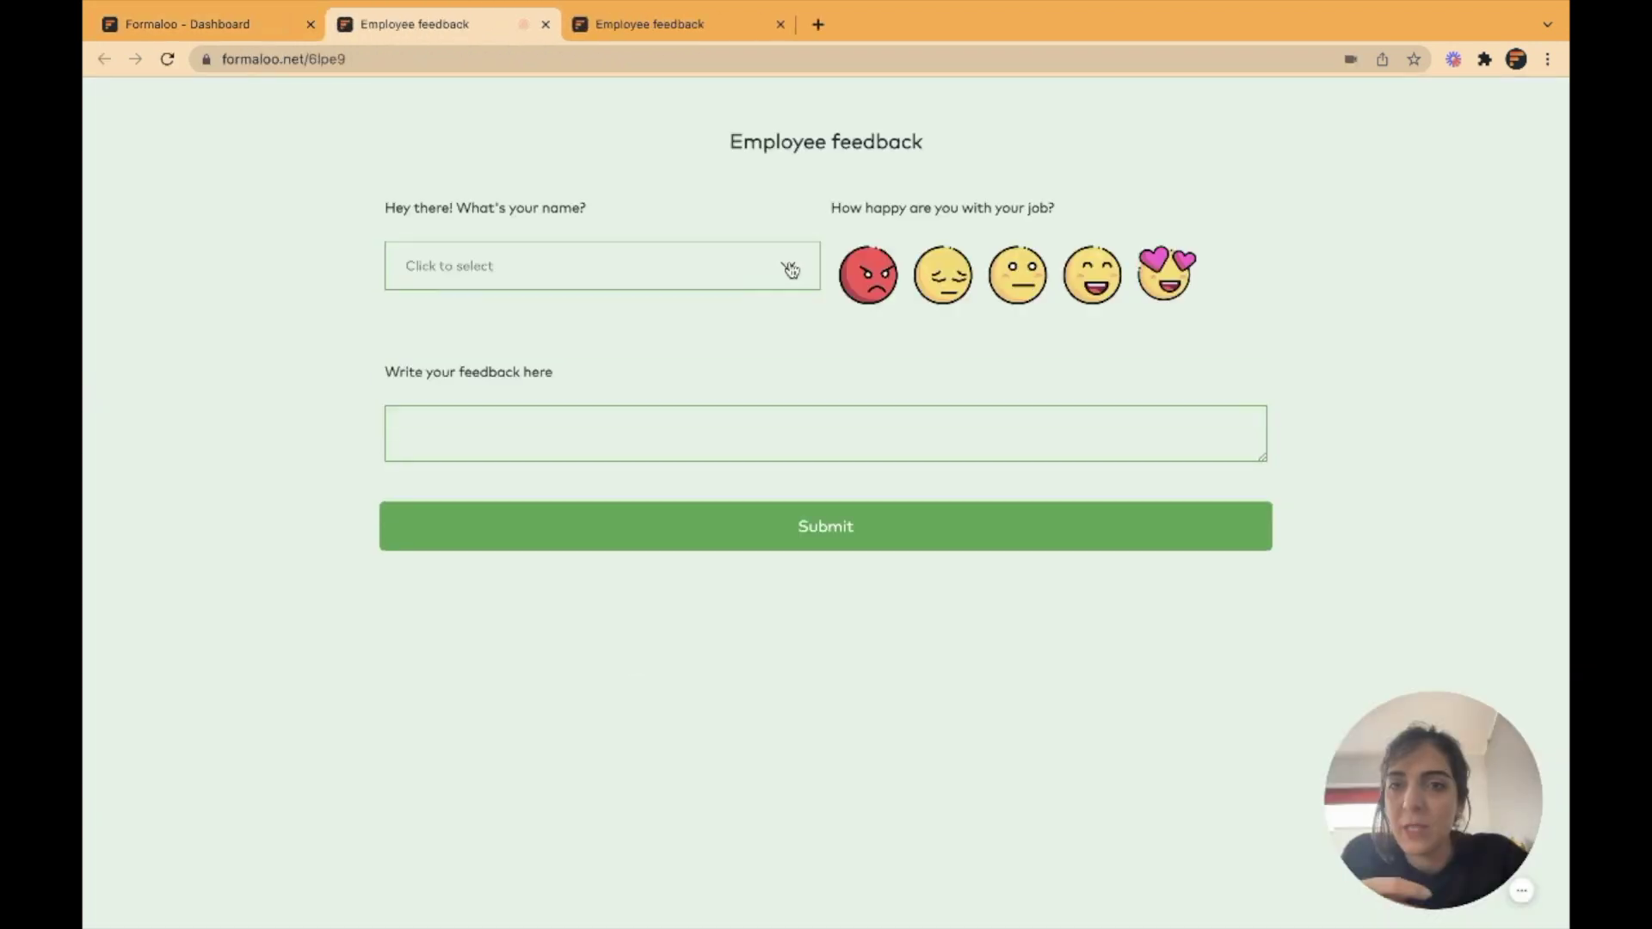
click(786, 268)
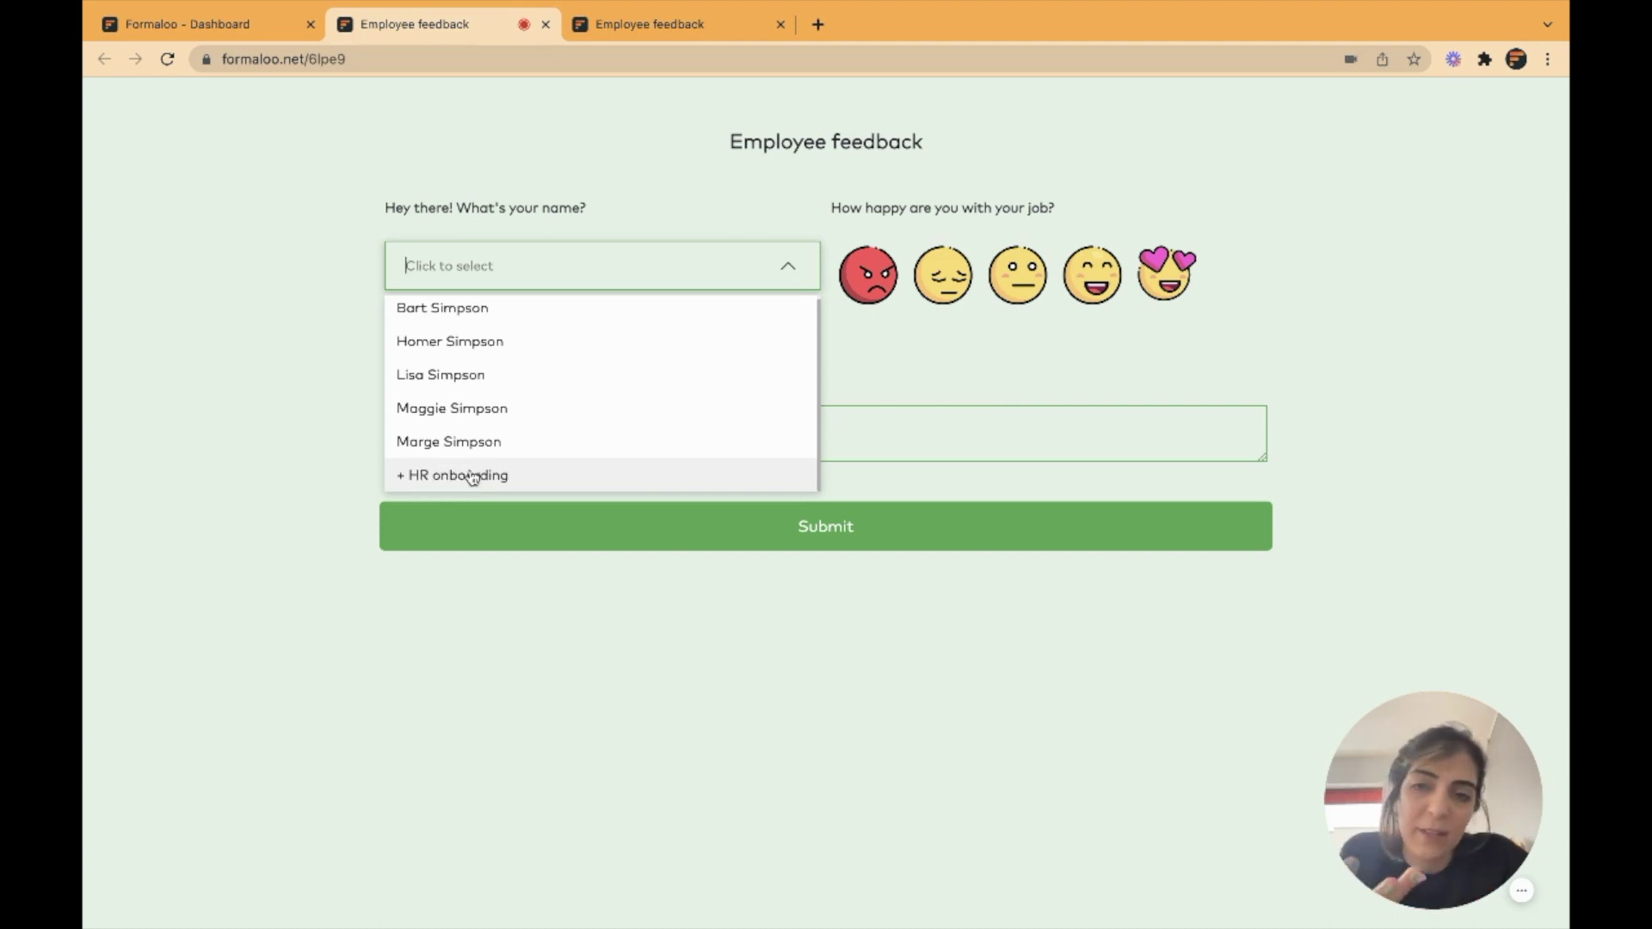
- Preview the HR onboarding entry form offered by the name question's "+ HR onboarding" choice and close it
click(479, 476)
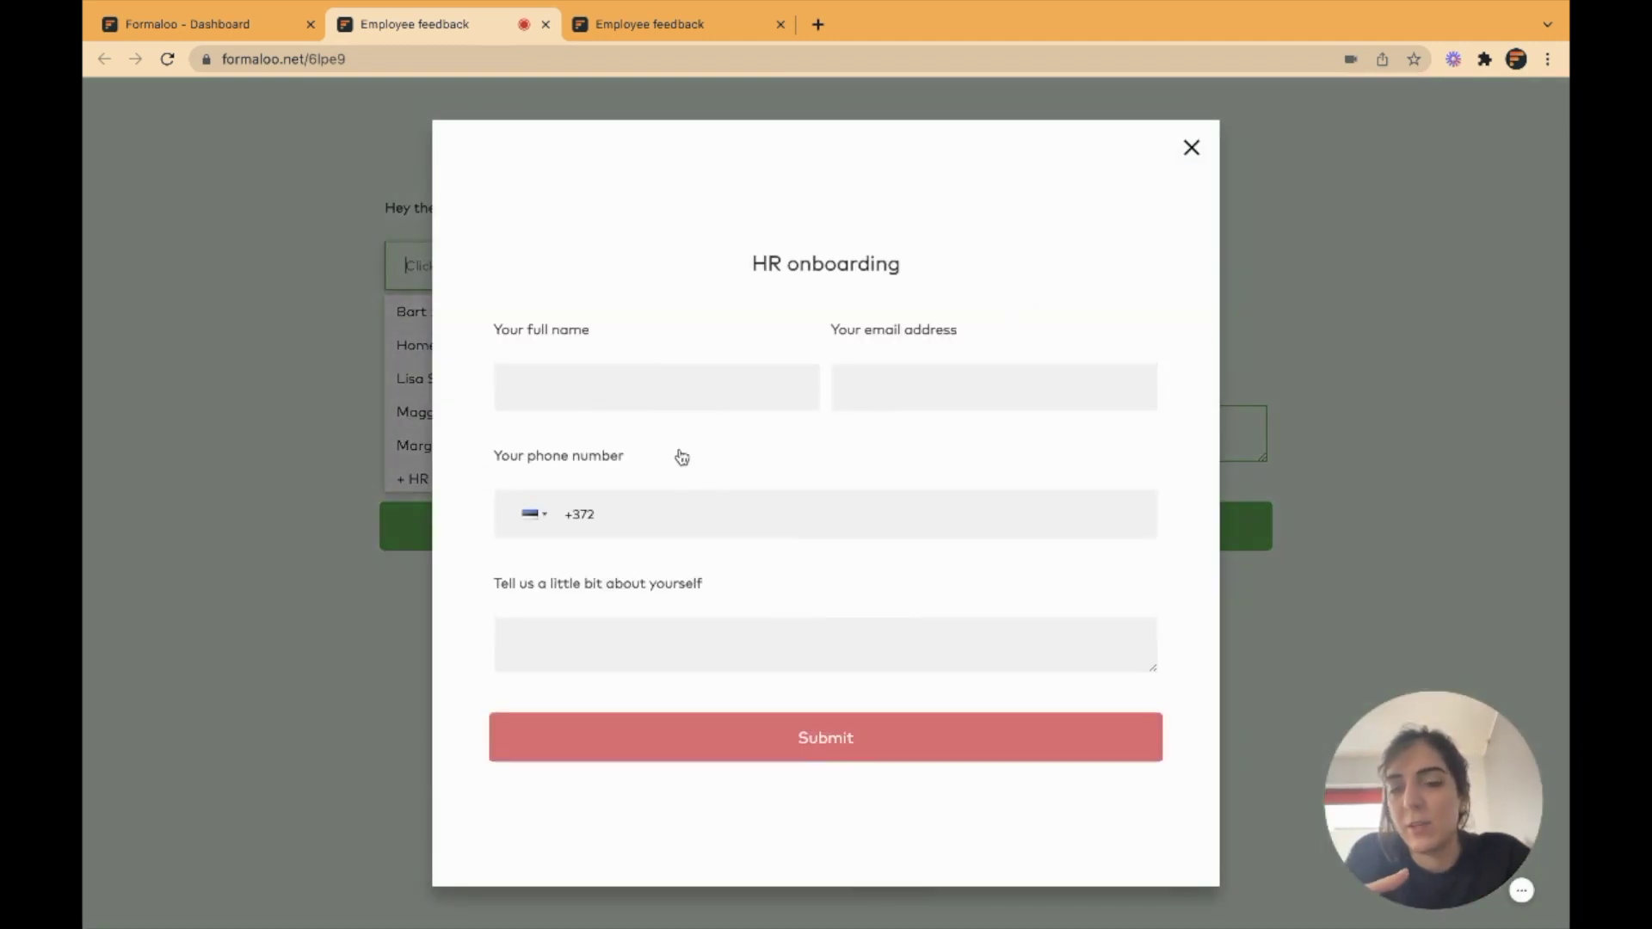
click(754, 391)
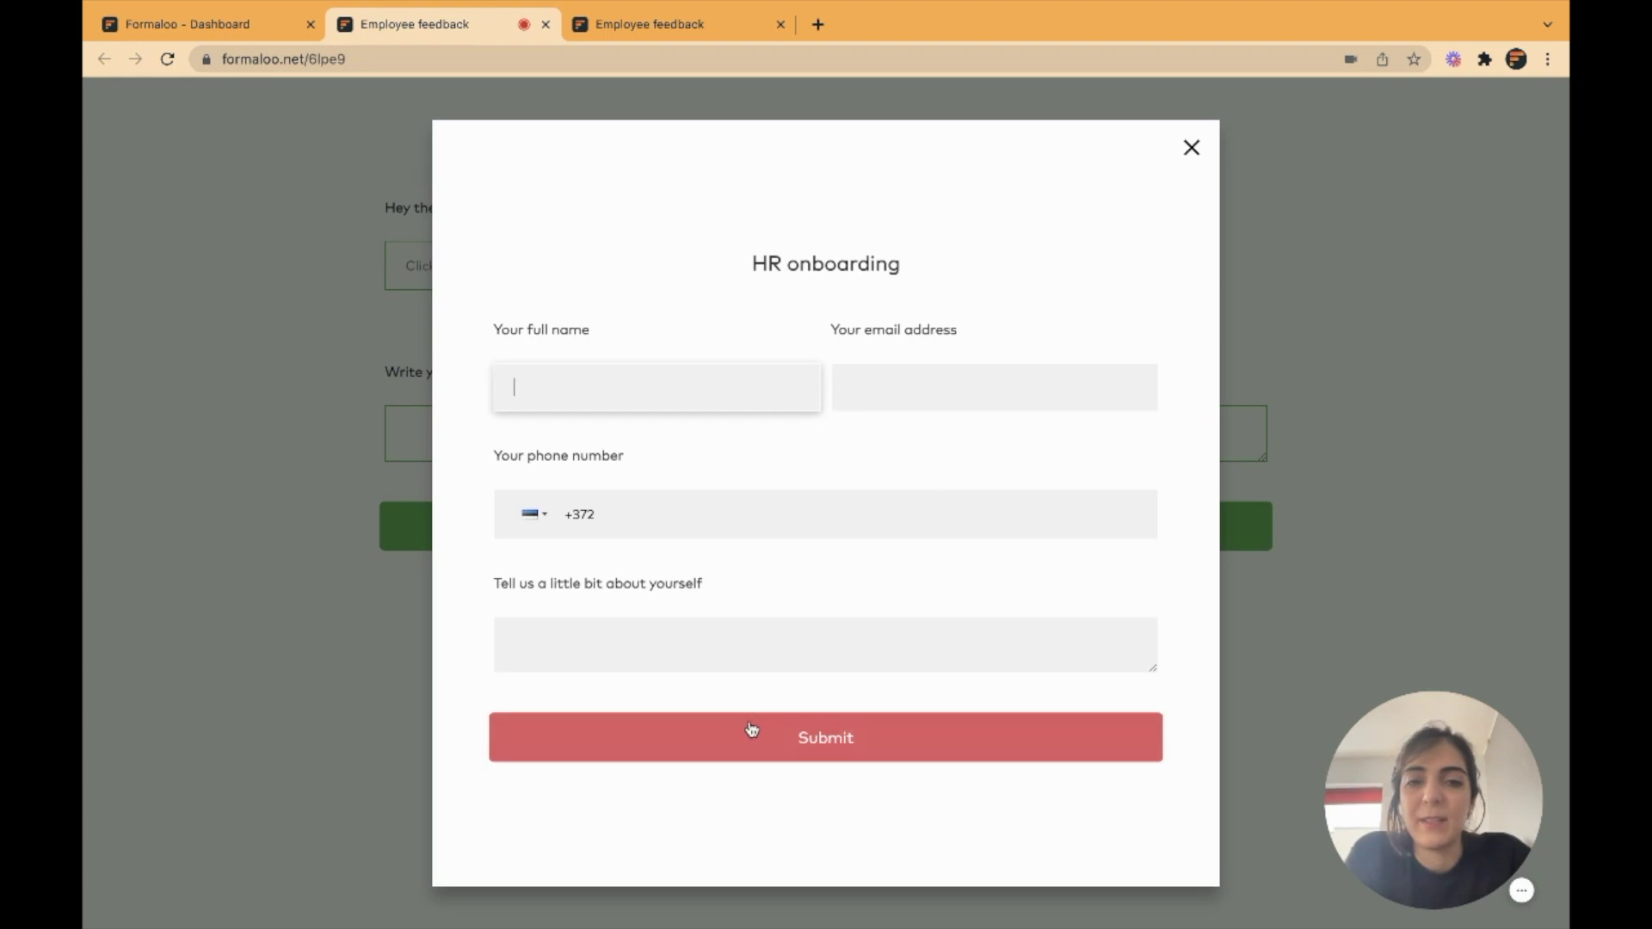
click(1191, 151)
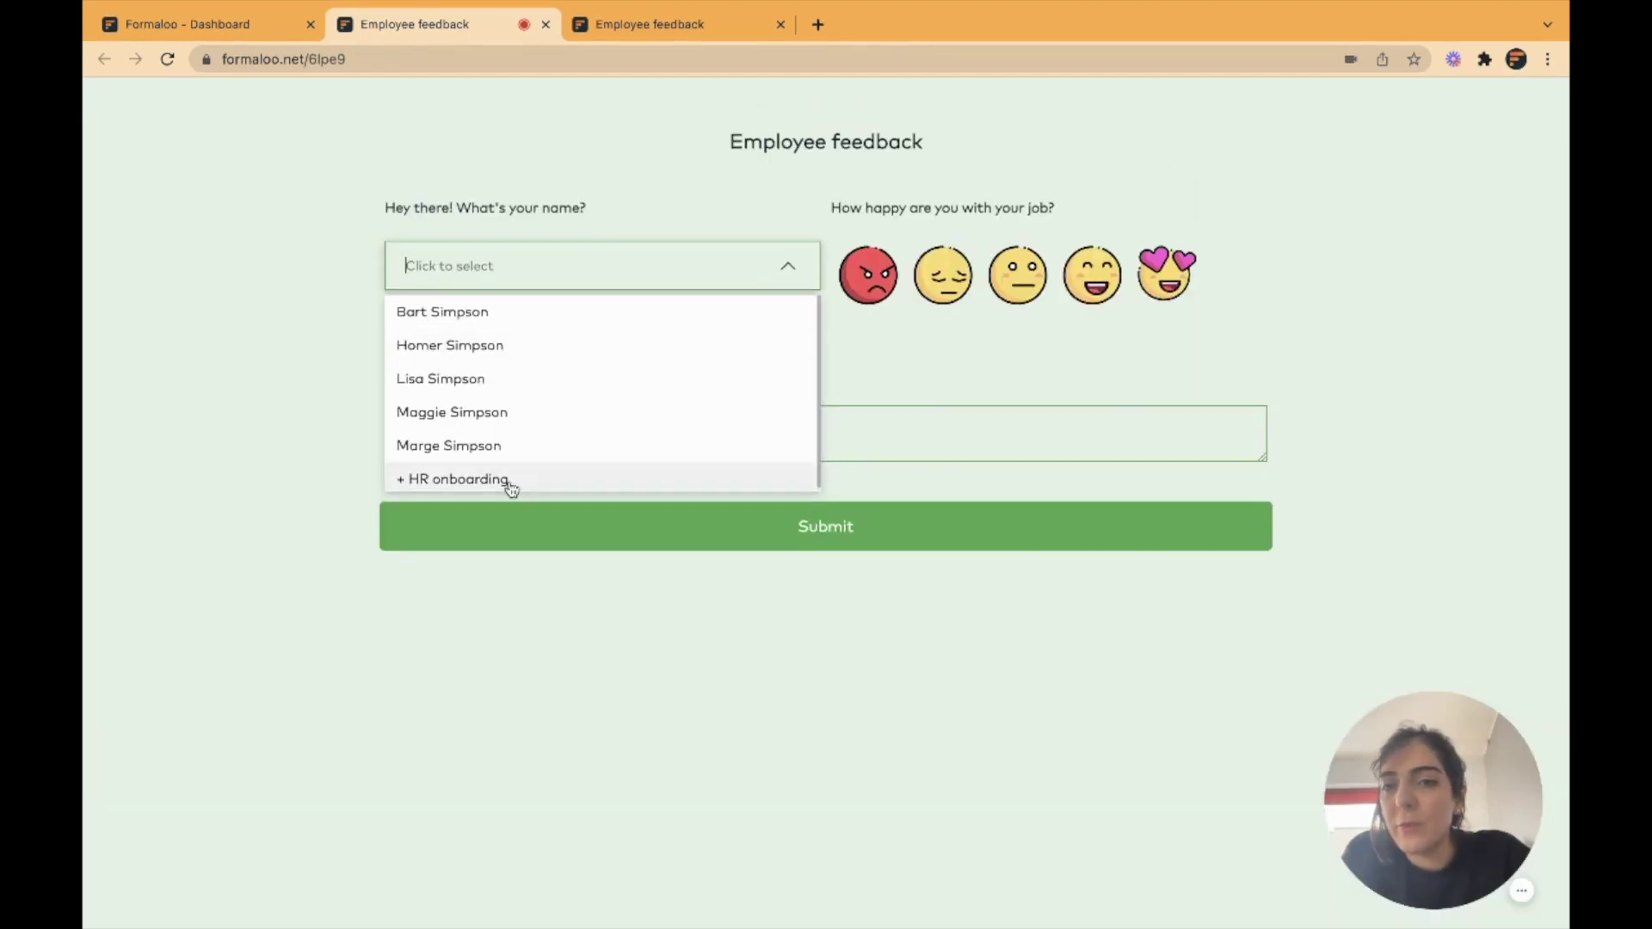
- Turn off "Enable users to add new records to this field" for the lookup field and save the form
click(198, 24)
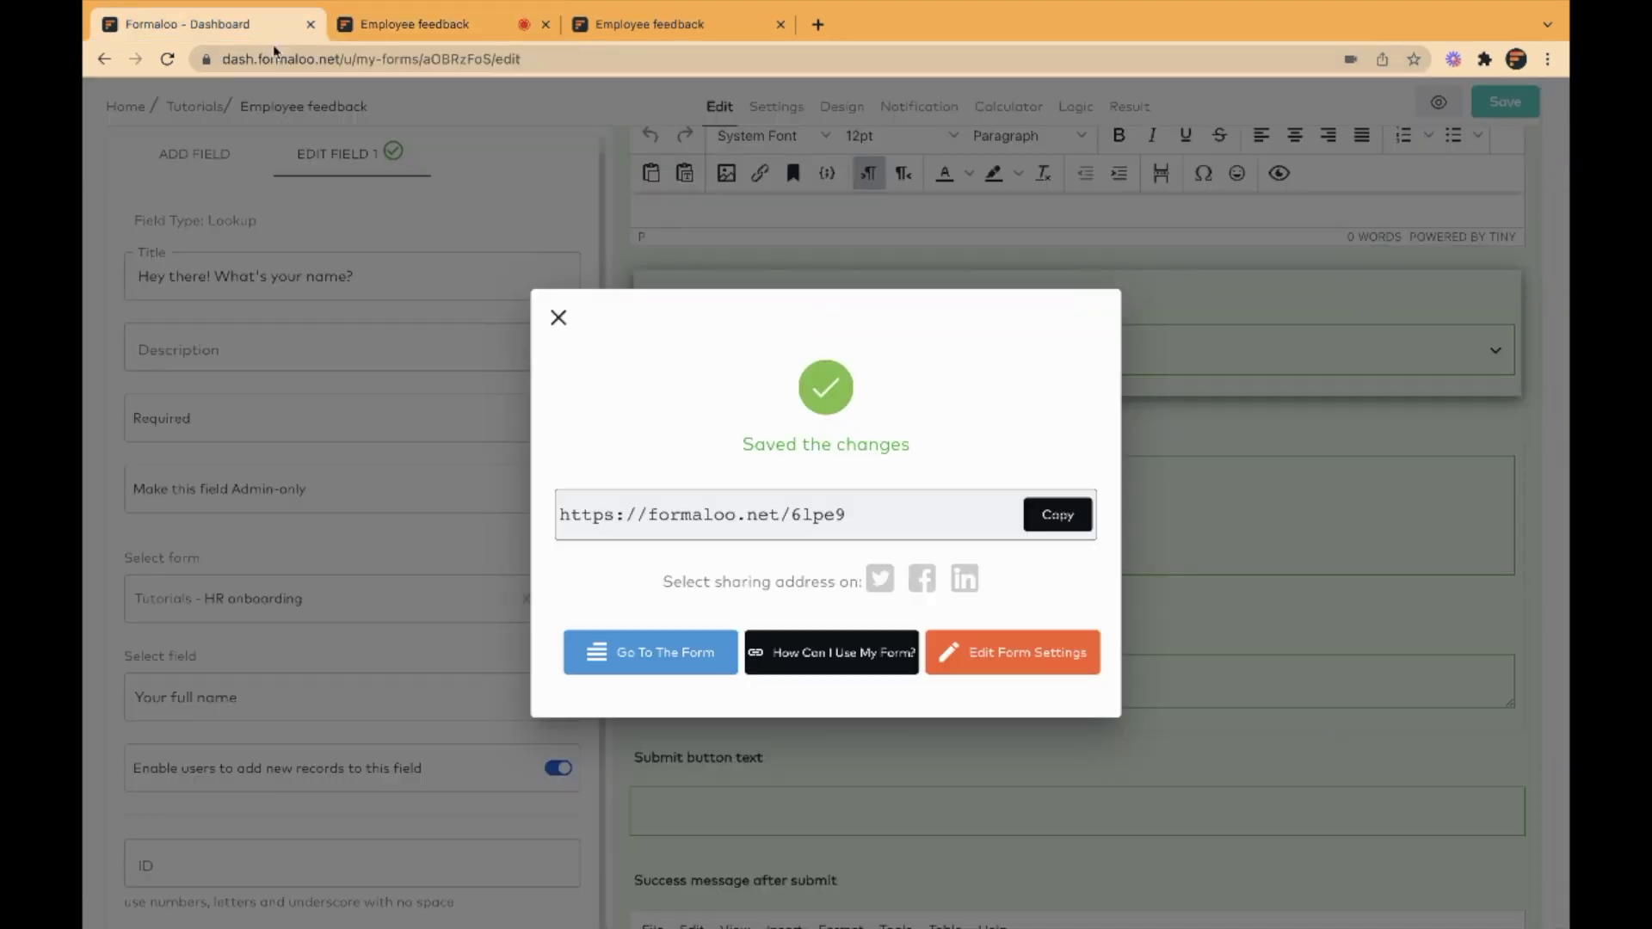
click(558, 320)
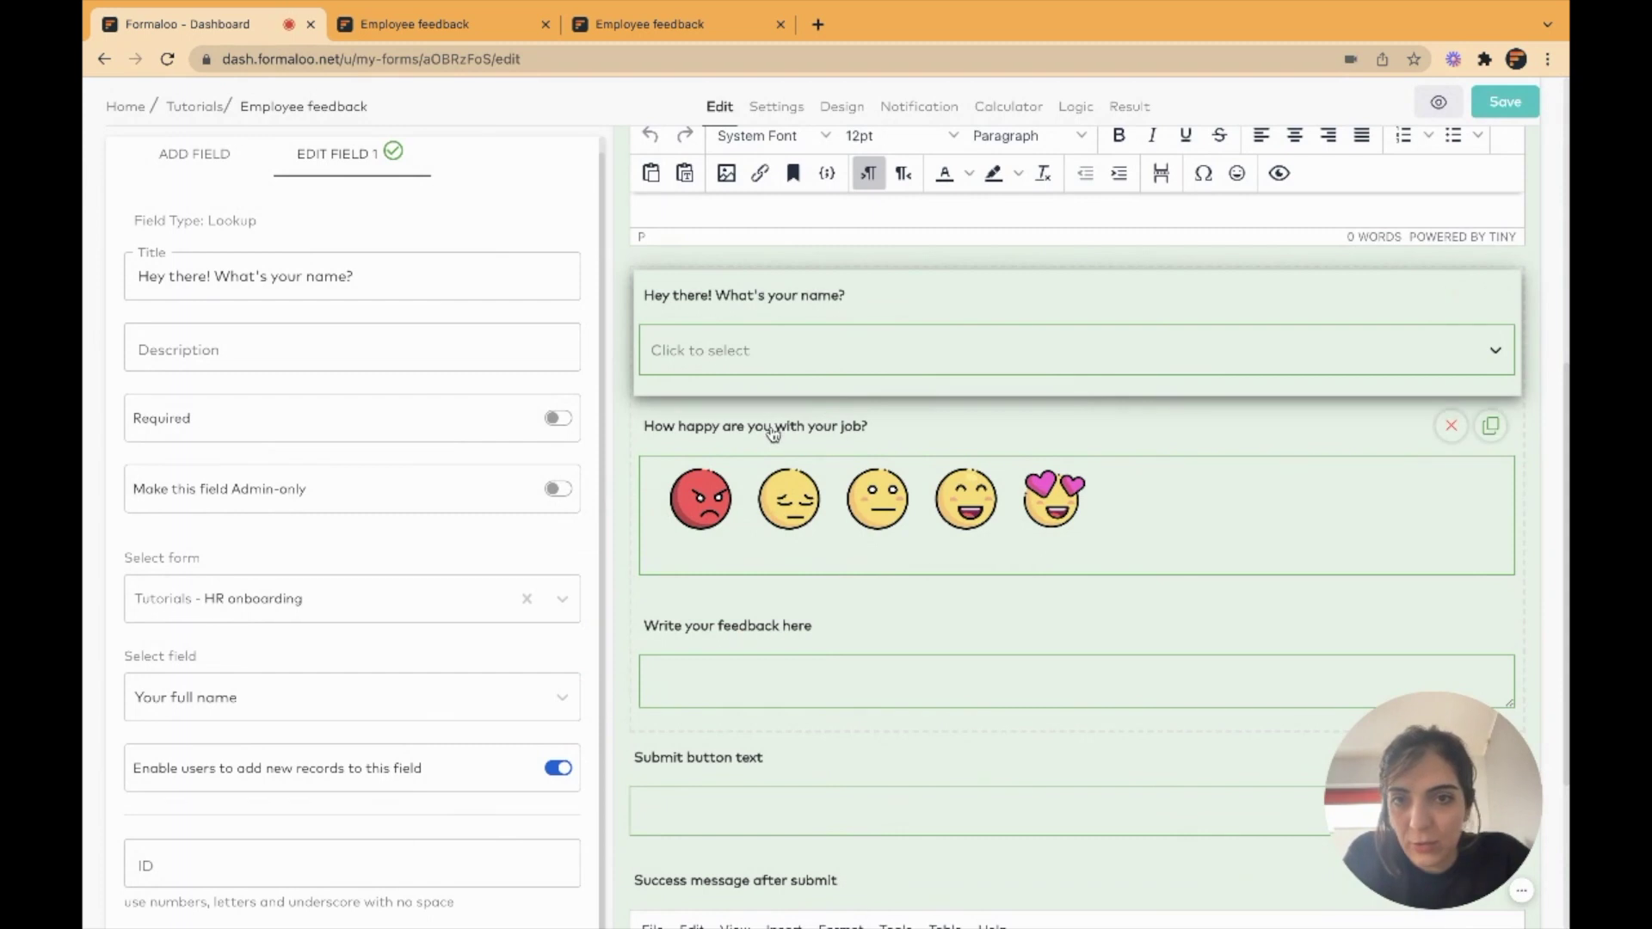
scroll(528, 597, down, 1)
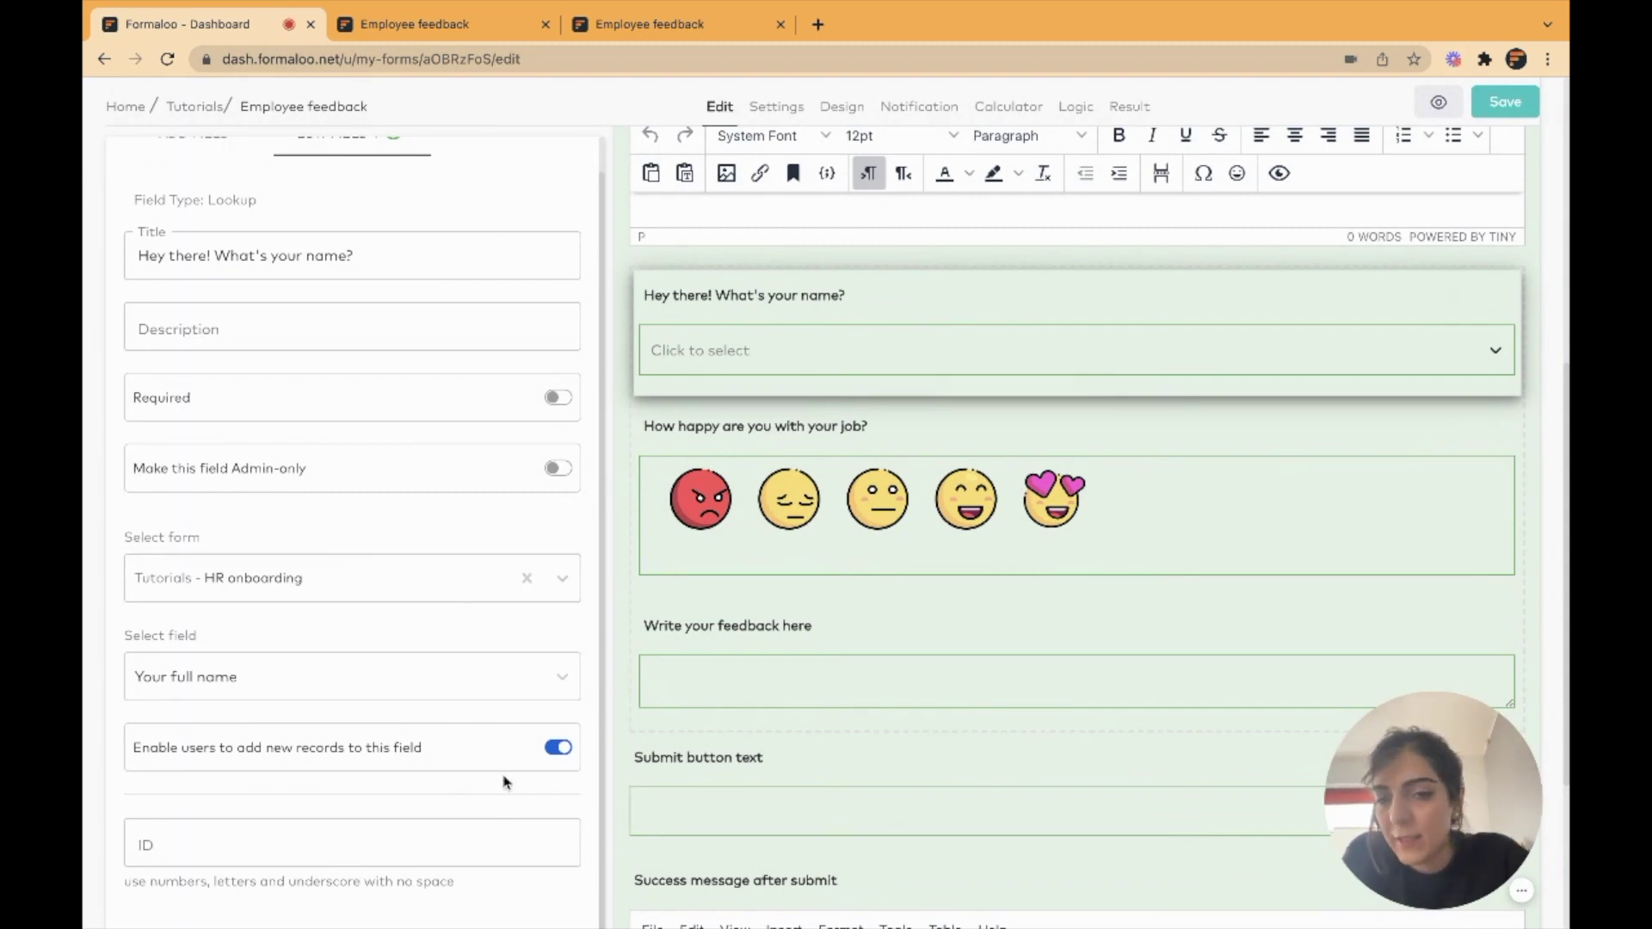
click(557, 753)
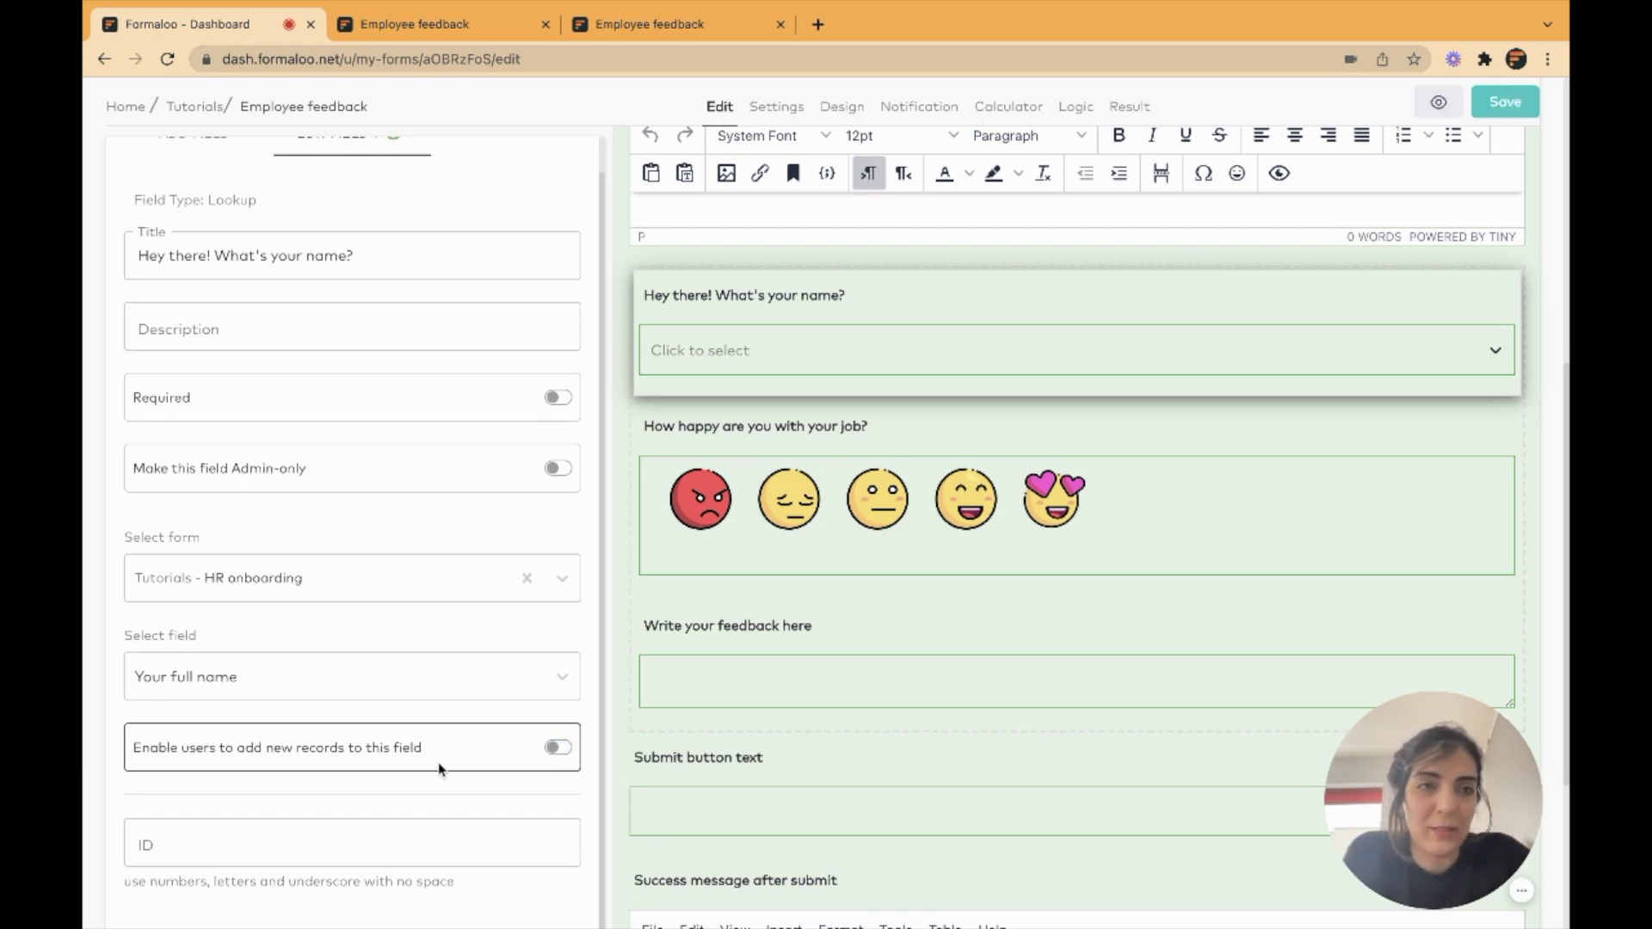
click(1510, 103)
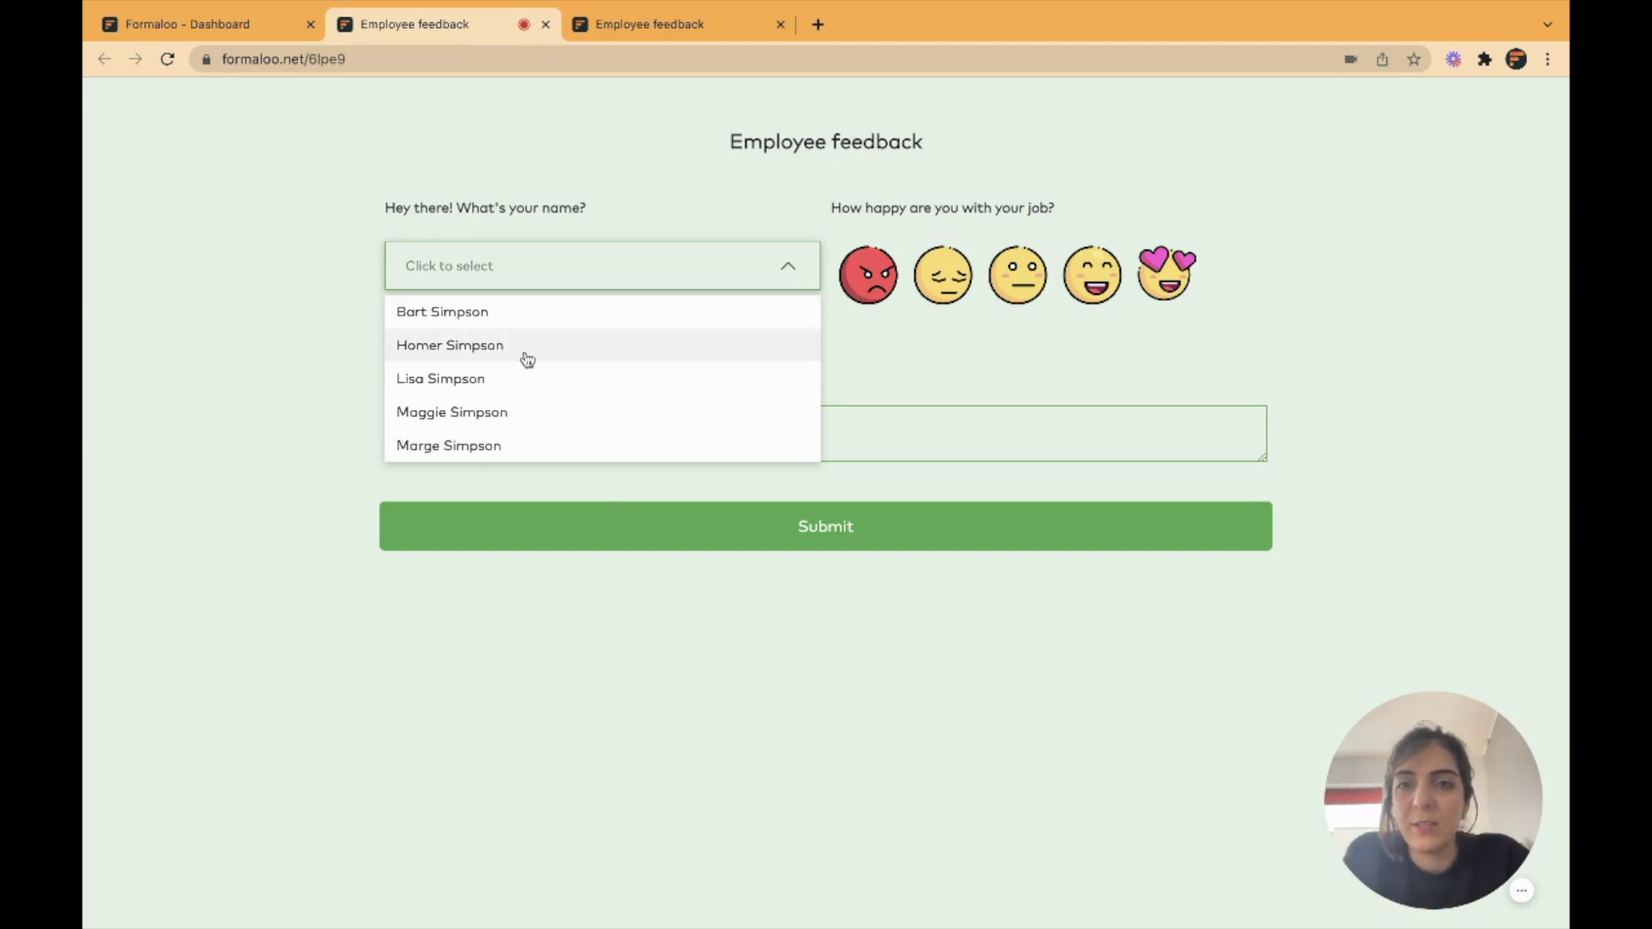
- Search the live form's name choices by an employee's first name and clear the search
text(bart)
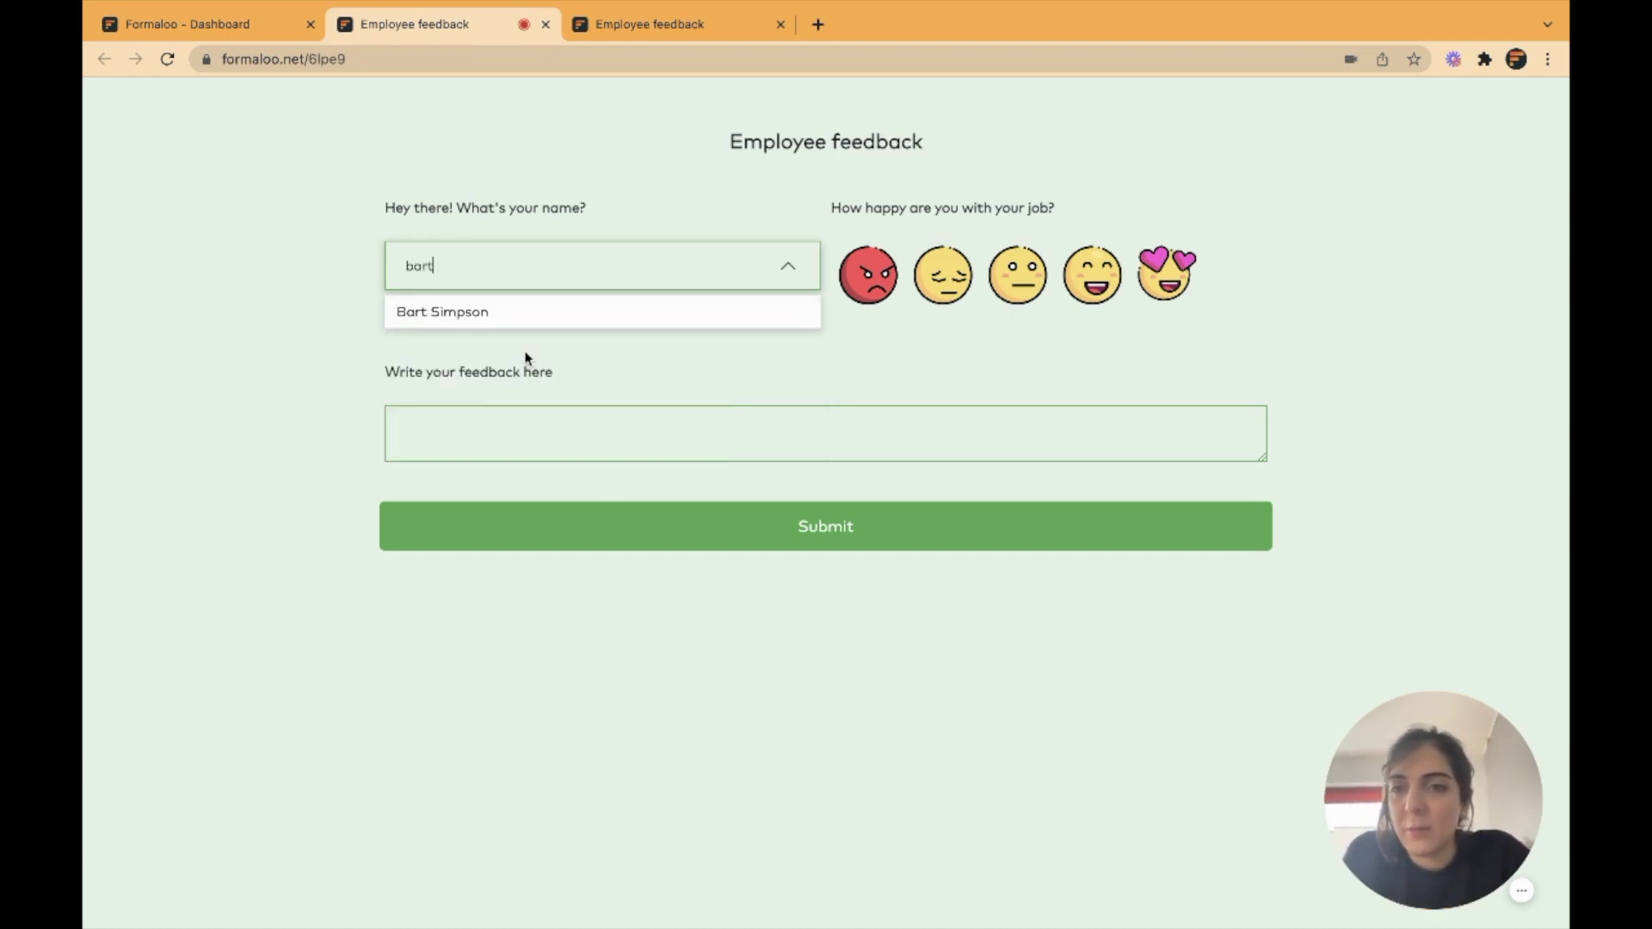
key(ctrl+a)
key(BackSpace)
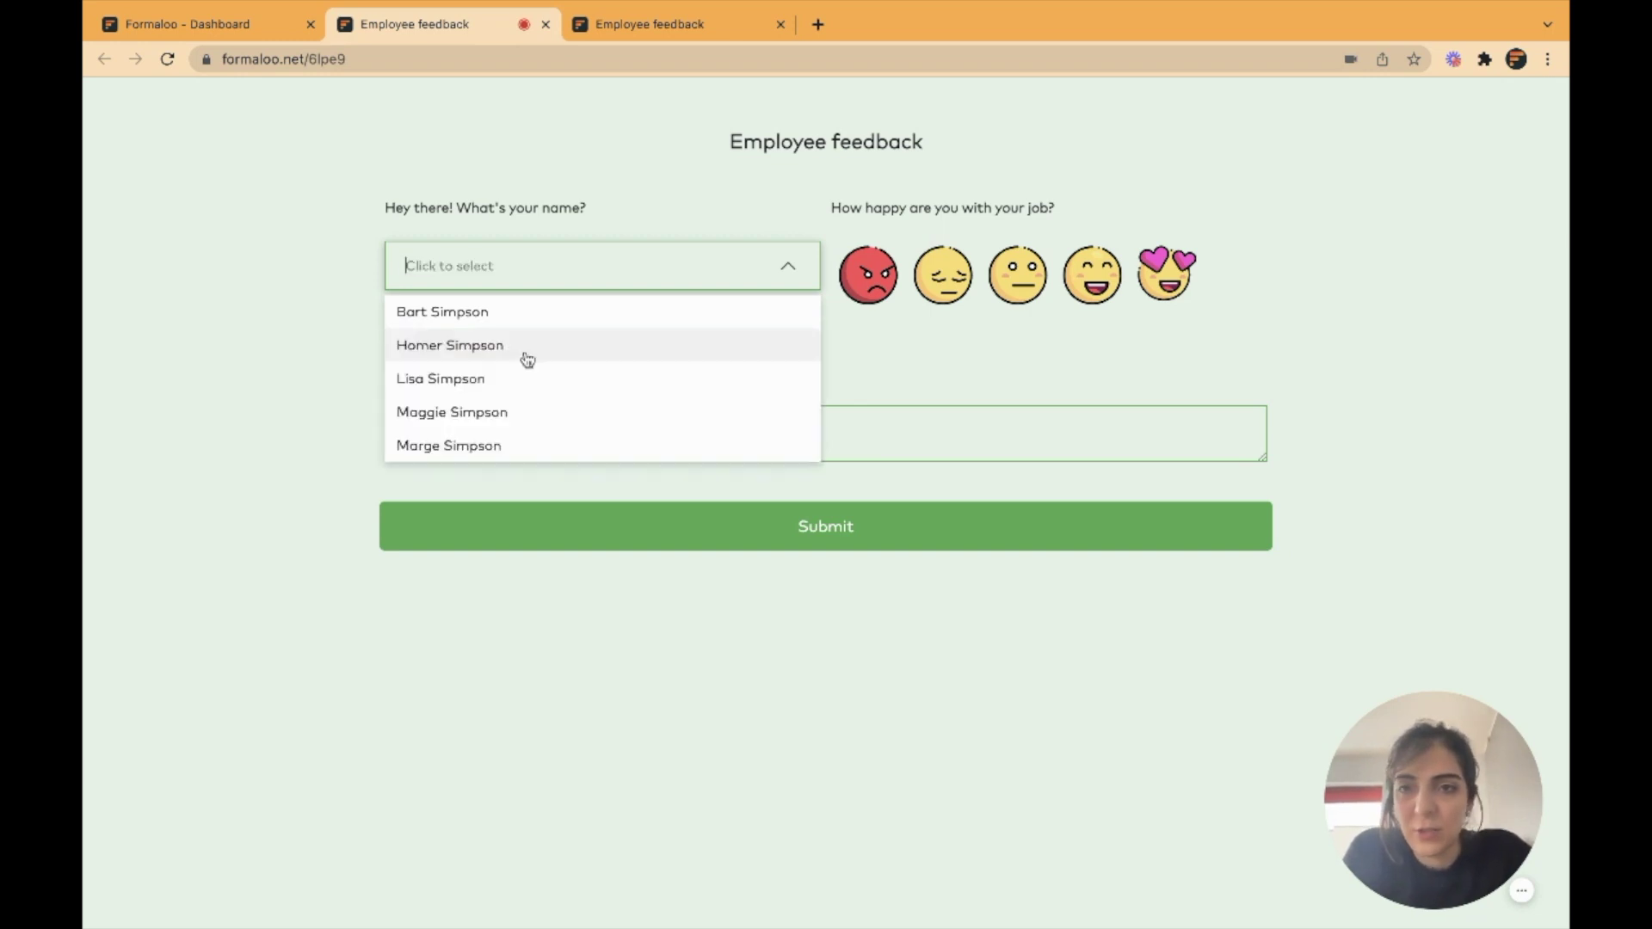